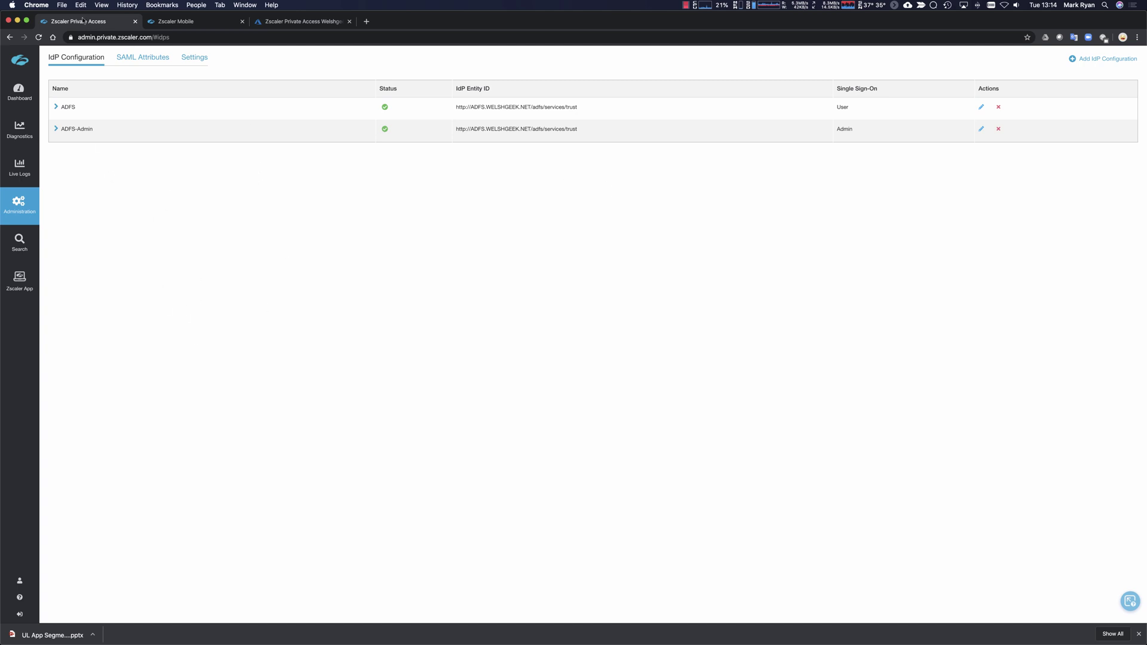
Expand the ADFS provider to view its SSO URL, adfs-signing certificate and enabled SCIM sync
left_click(56, 107)
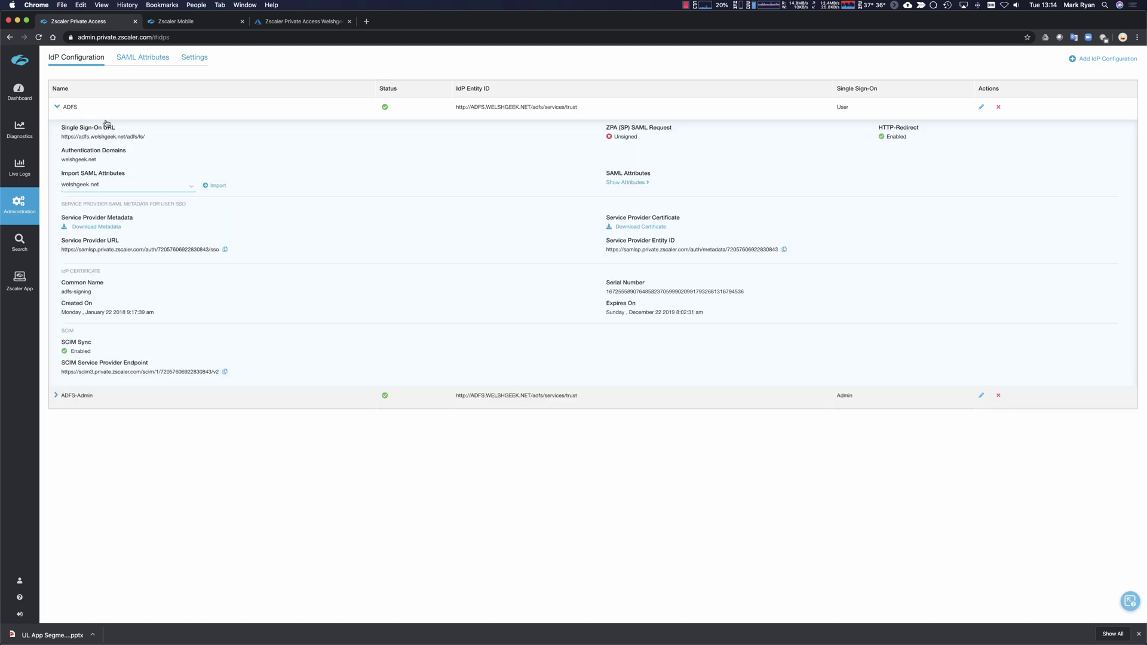
left_click_drag(60, 141, 165, 142)
left_click(154, 134)
Open the SCIM Attributes page under Administration
mouse_move(6, 193)
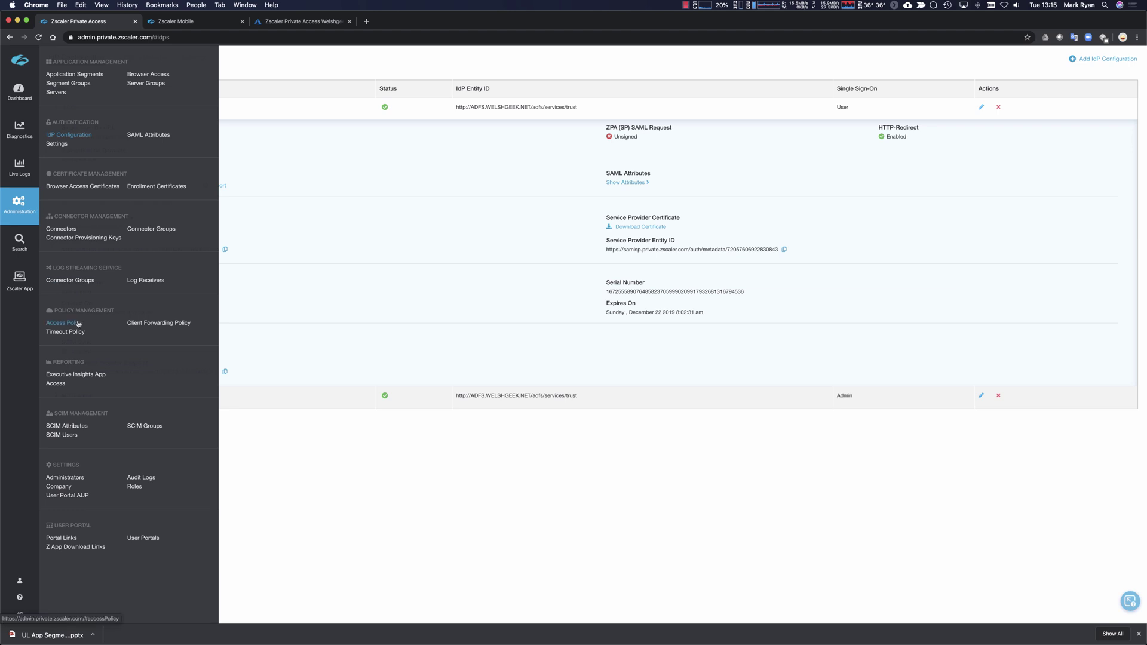
left_click(72, 426)
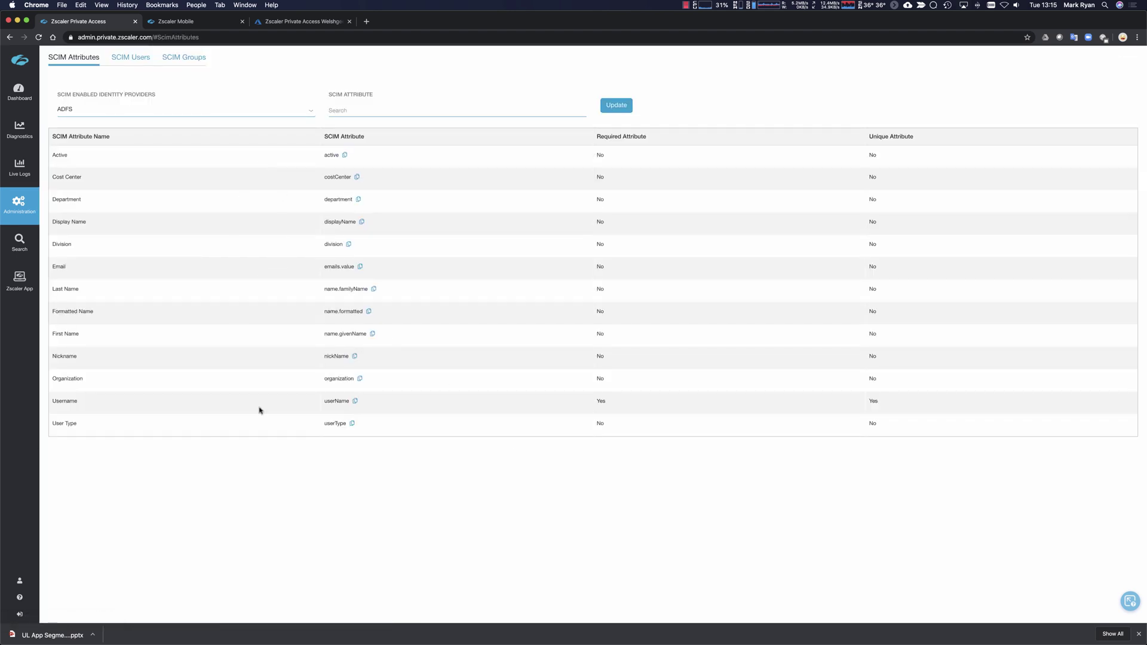
left_click(192, 23)
left_click(119, 23)
Review the SCIM users, then the SCIM groups listing Internet-ZPA-Enabled (ID 9986)
left_click(130, 58)
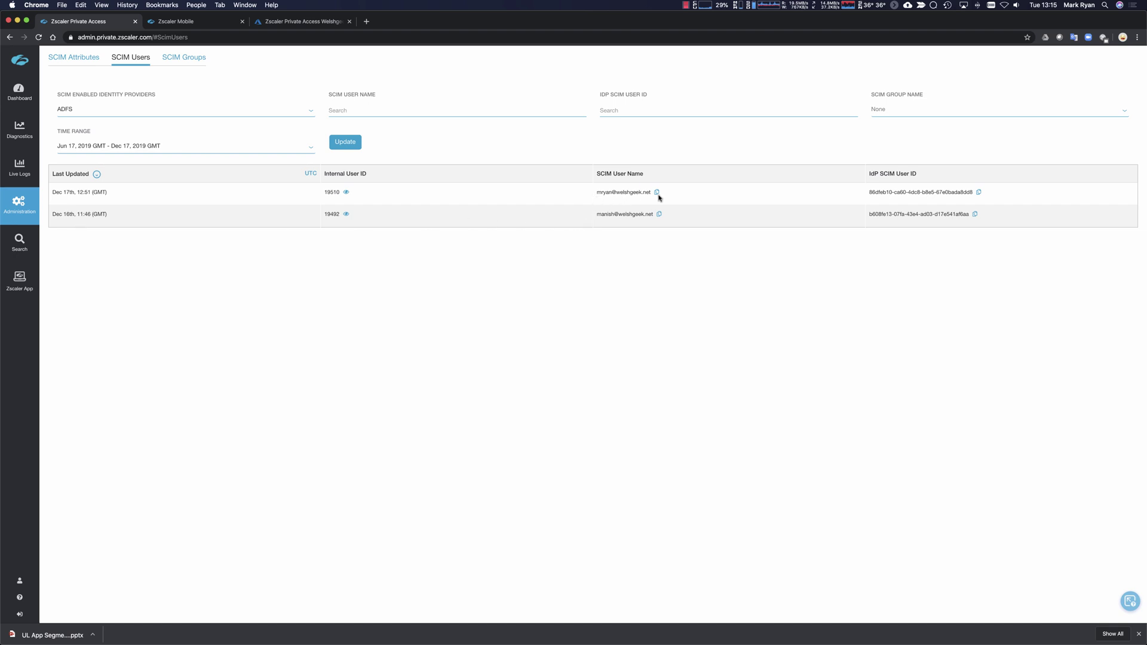
left_click(176, 56)
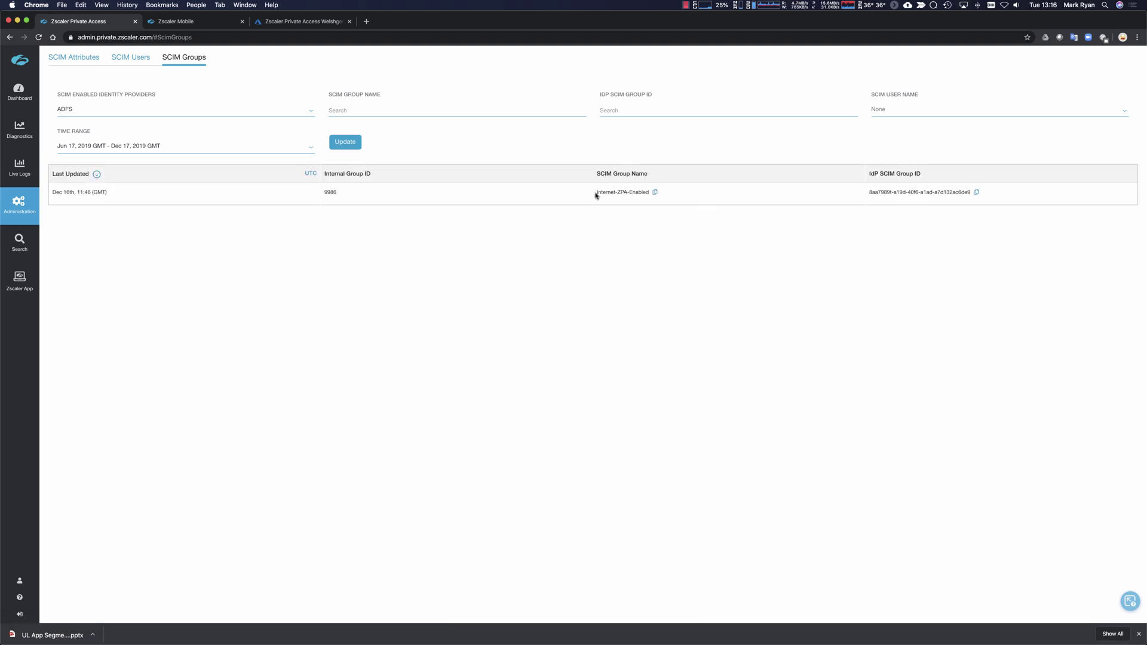
left_click_drag(595, 194, 656, 195)
left_click(655, 263)
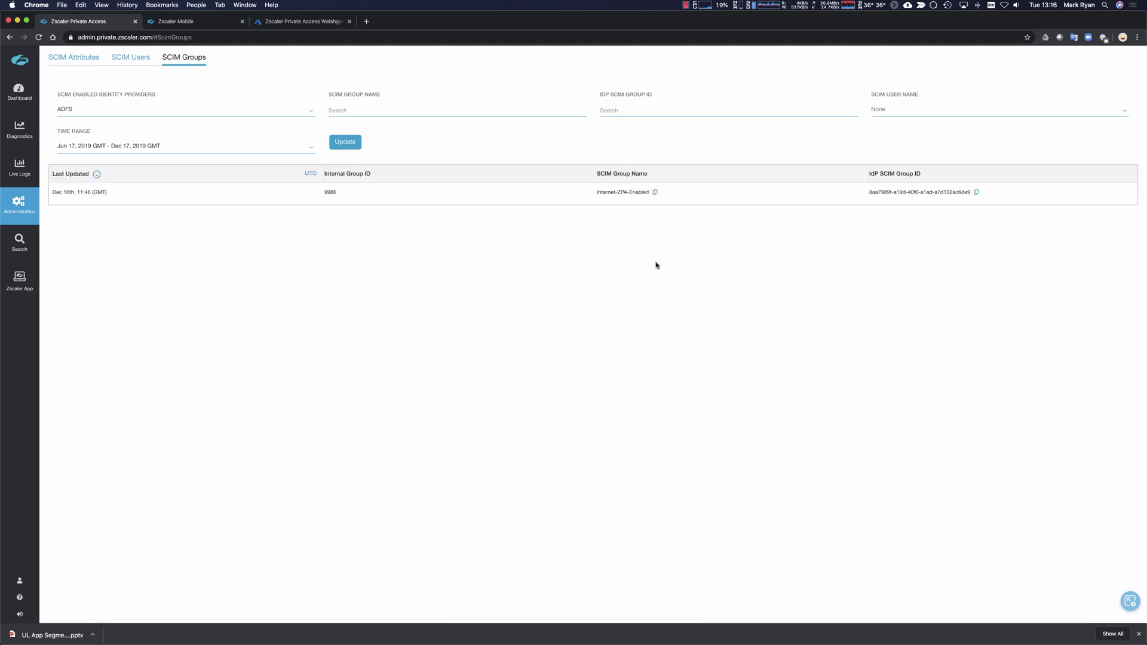
On Azure's Zscaler provisioning page, expand Admin Credentials to show the tenant URL and secret token
left_click(283, 19)
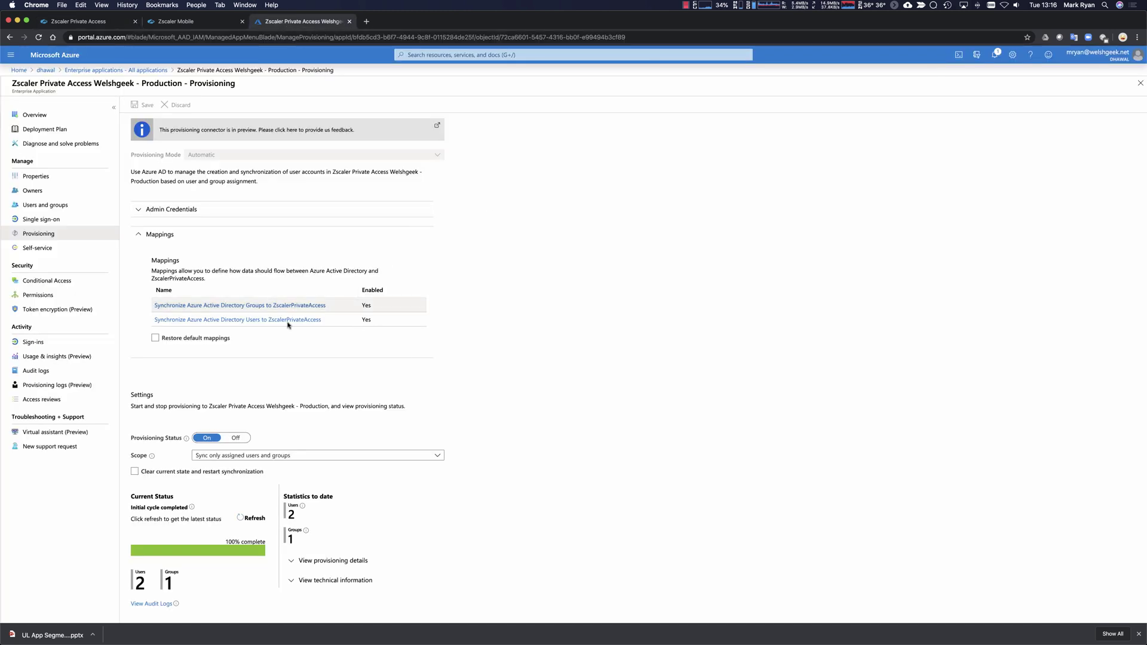
left_click(134, 211)
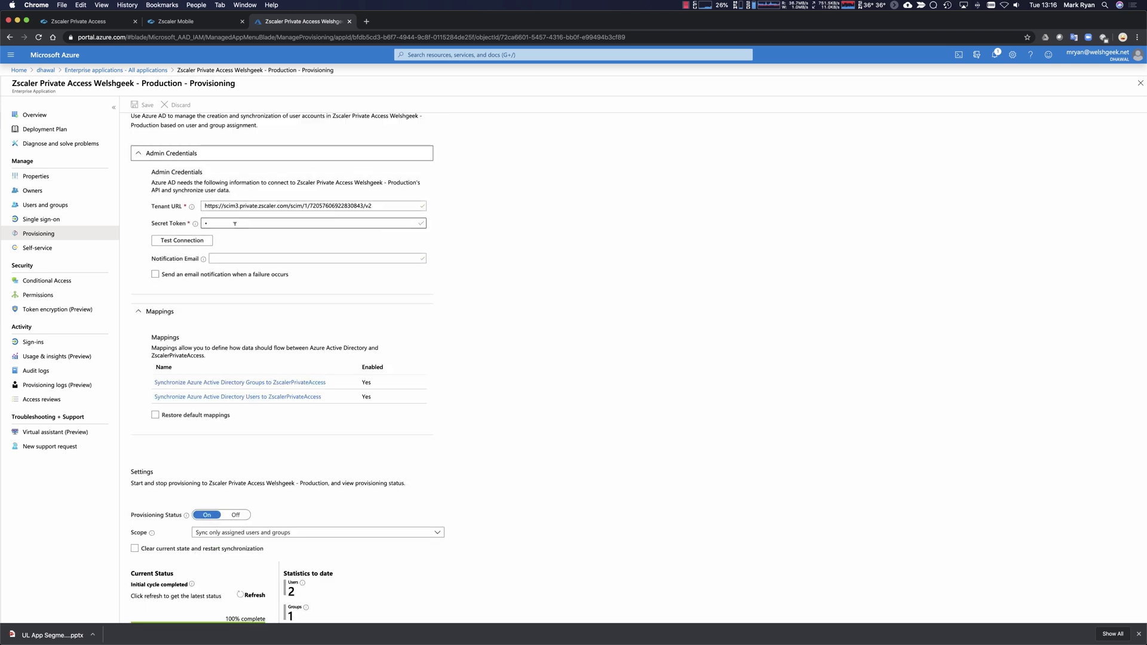
scroll(474, 397, "down", 3)
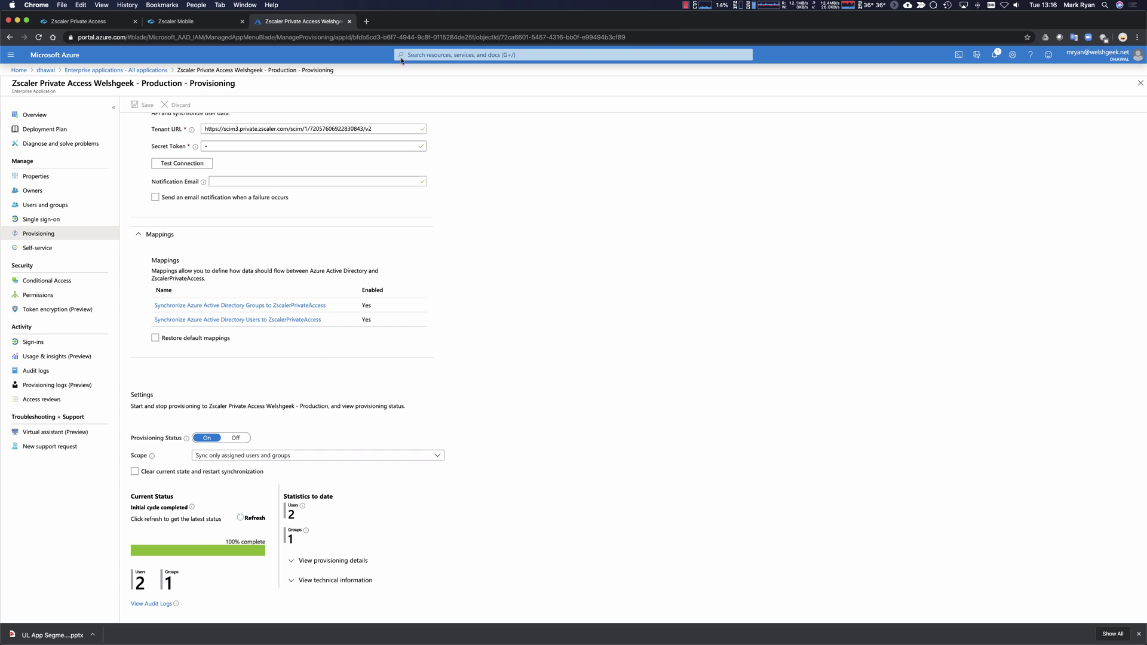
Load the samlsp SAML test login URL in a new Chrome tab
left_click(366, 22)
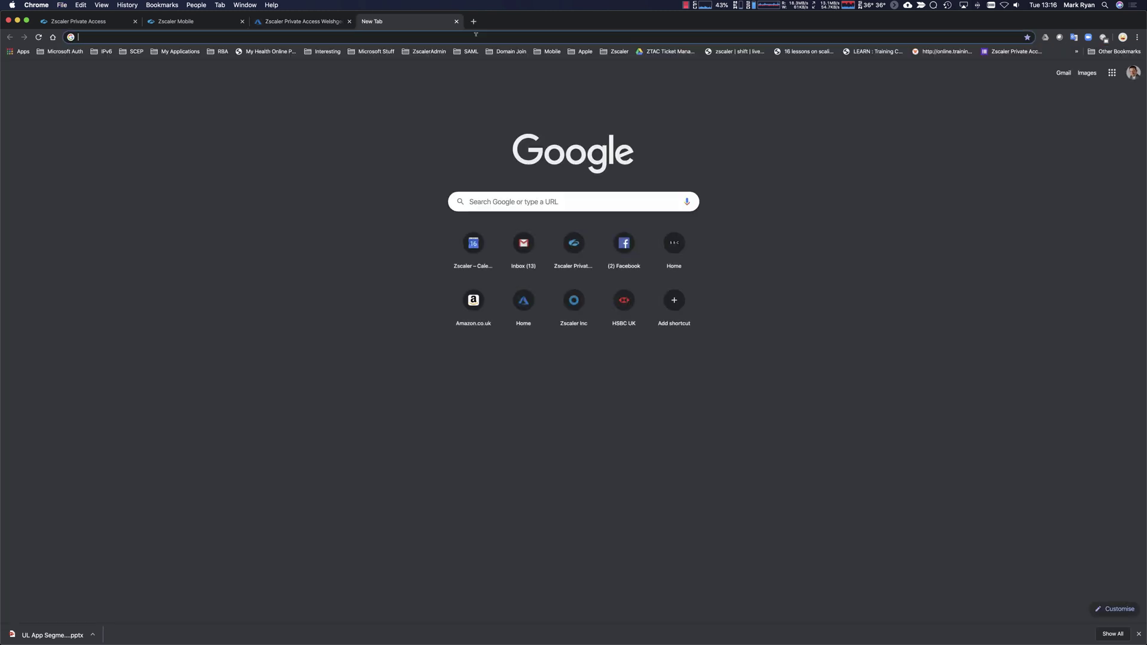
type("sam")
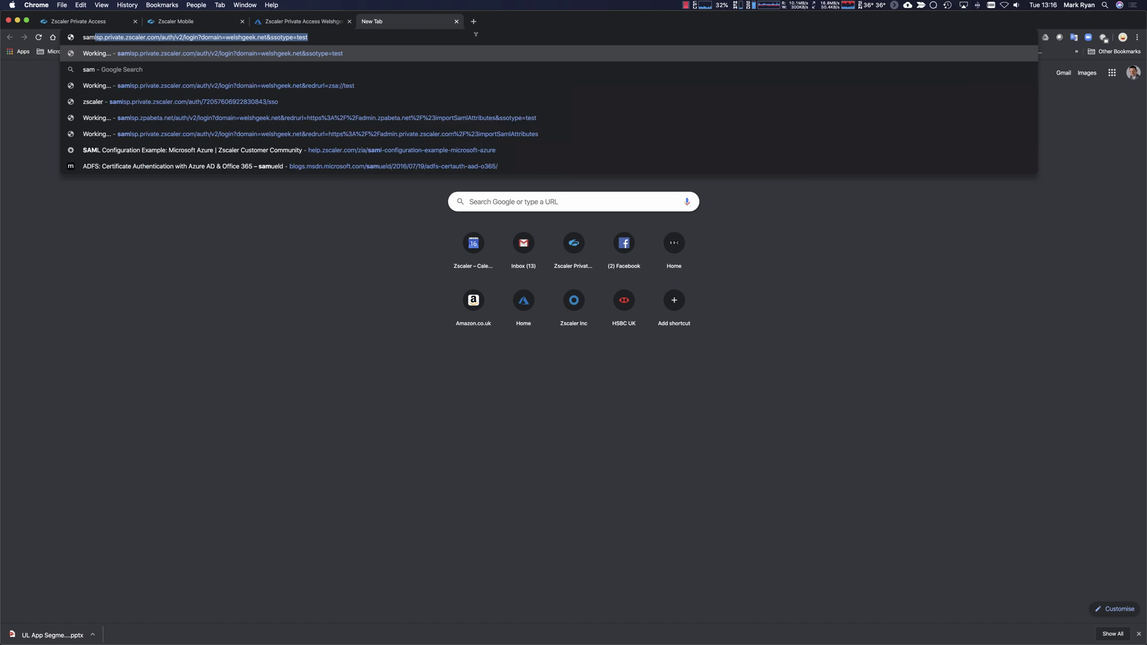
key("Return")
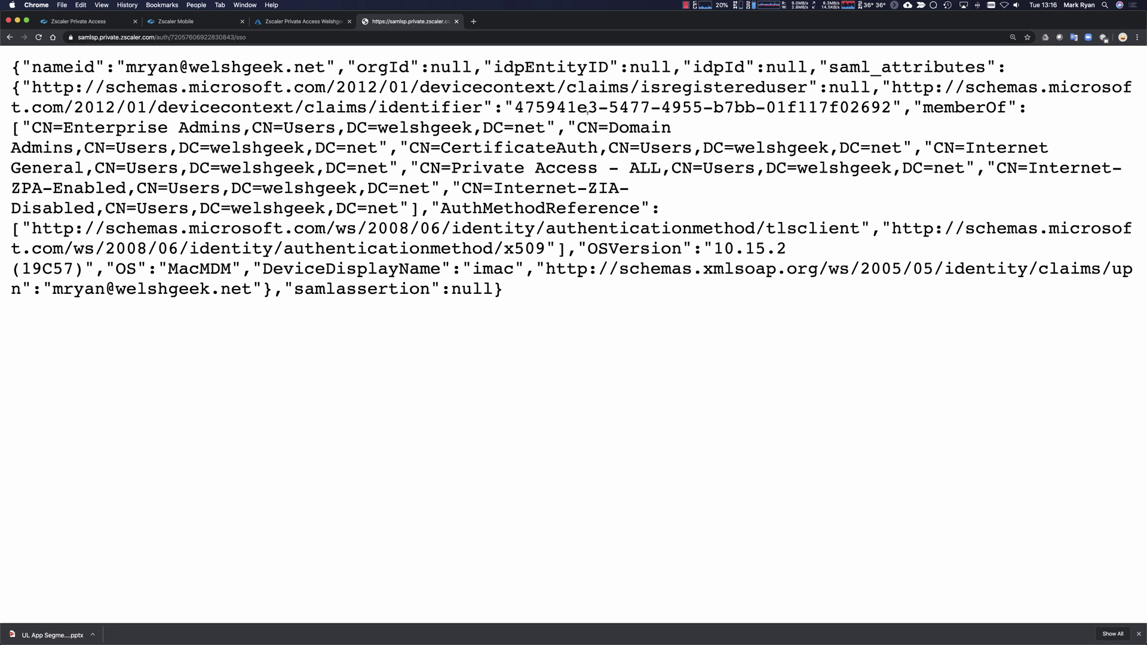
Highlight the memberOf groups, device name and UPN in the returned SAML assertion JSON
left_click_drag(578, 127, 638, 196)
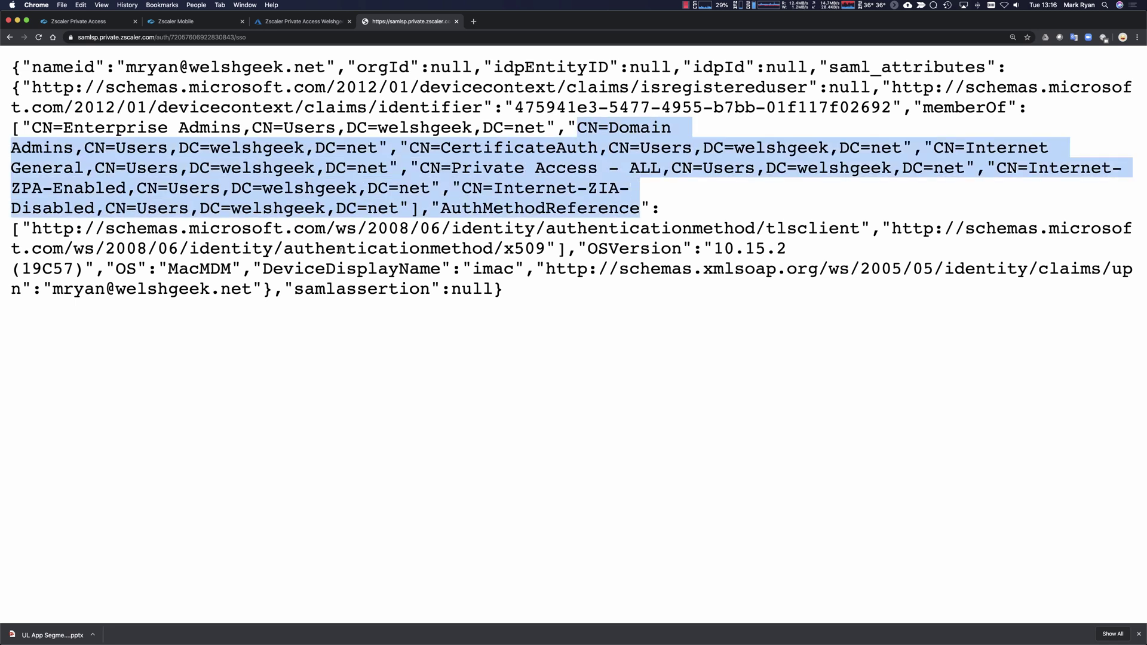
left_click_drag(550, 248, 24, 229)
left_click_drag(295, 269, 541, 295)
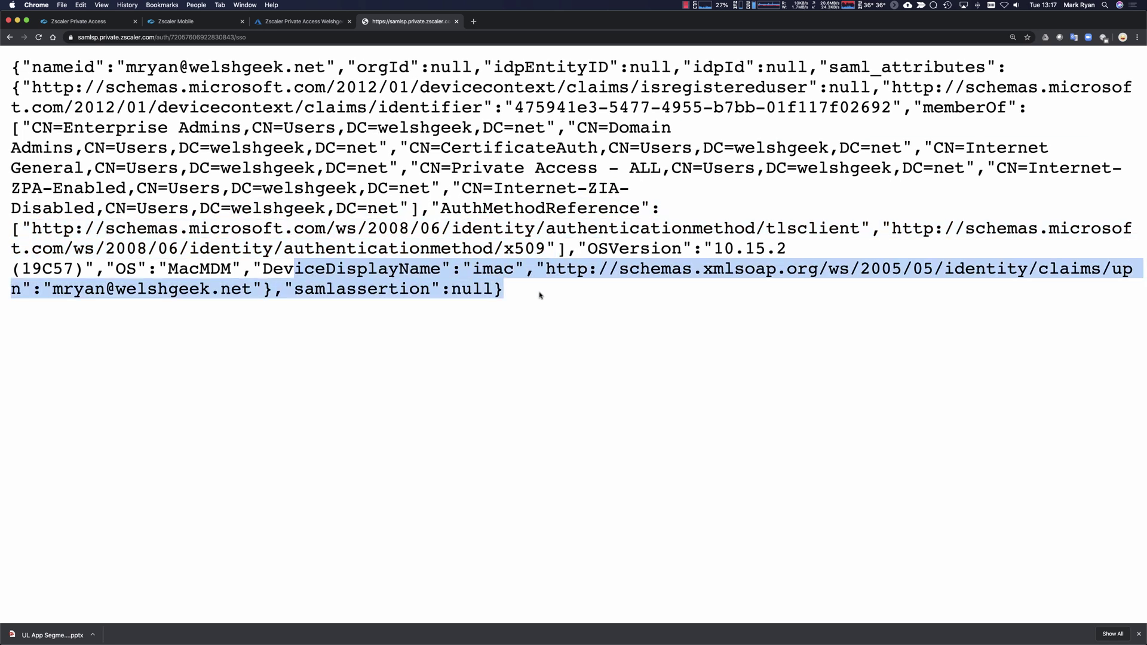
left_click(420, 341)
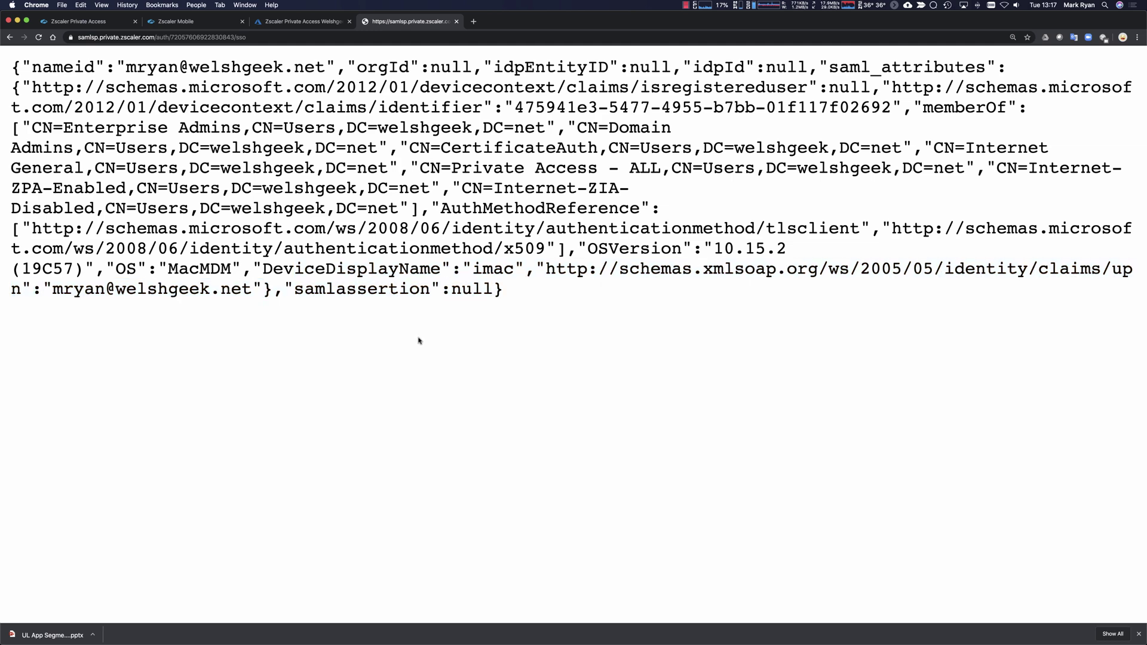
Disable the test user's account in Active Directory Users and Computers, then return to Chrome
key("super+Tab")
key("super+Tab")
key("super+Tab")
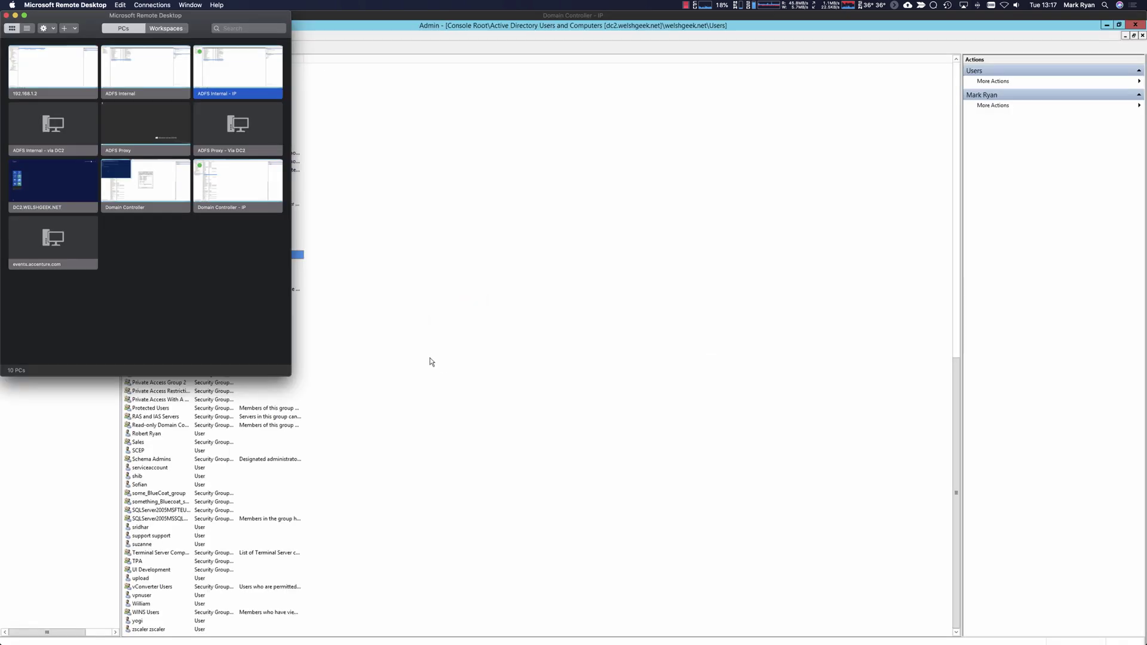
left_click(454, 348)
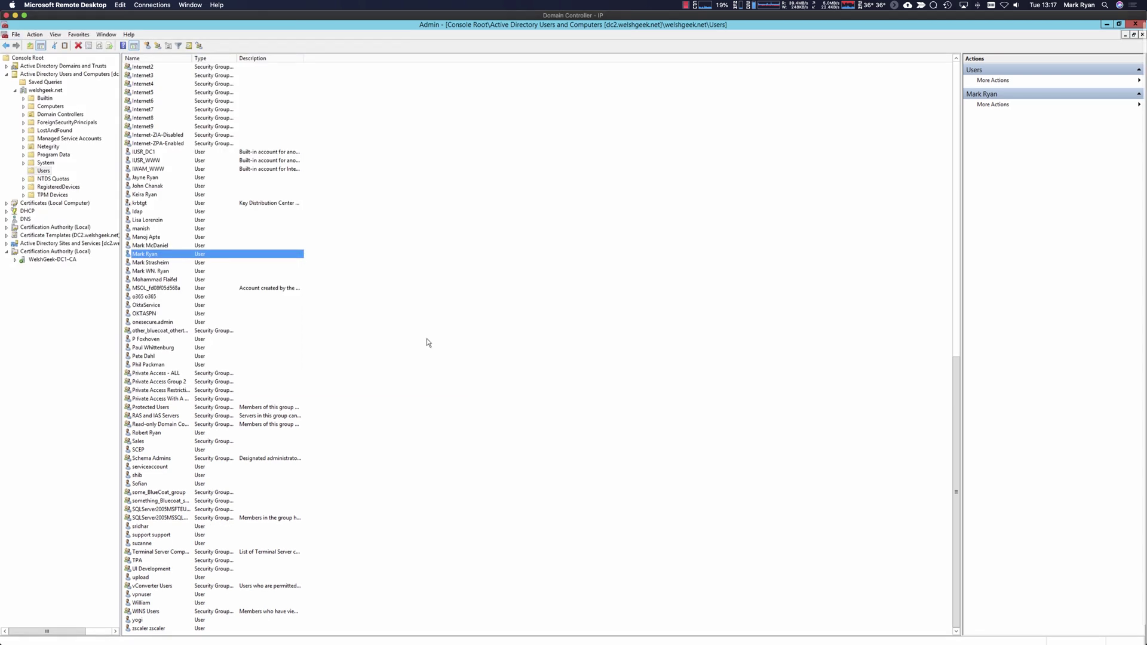
right_click(173, 252)
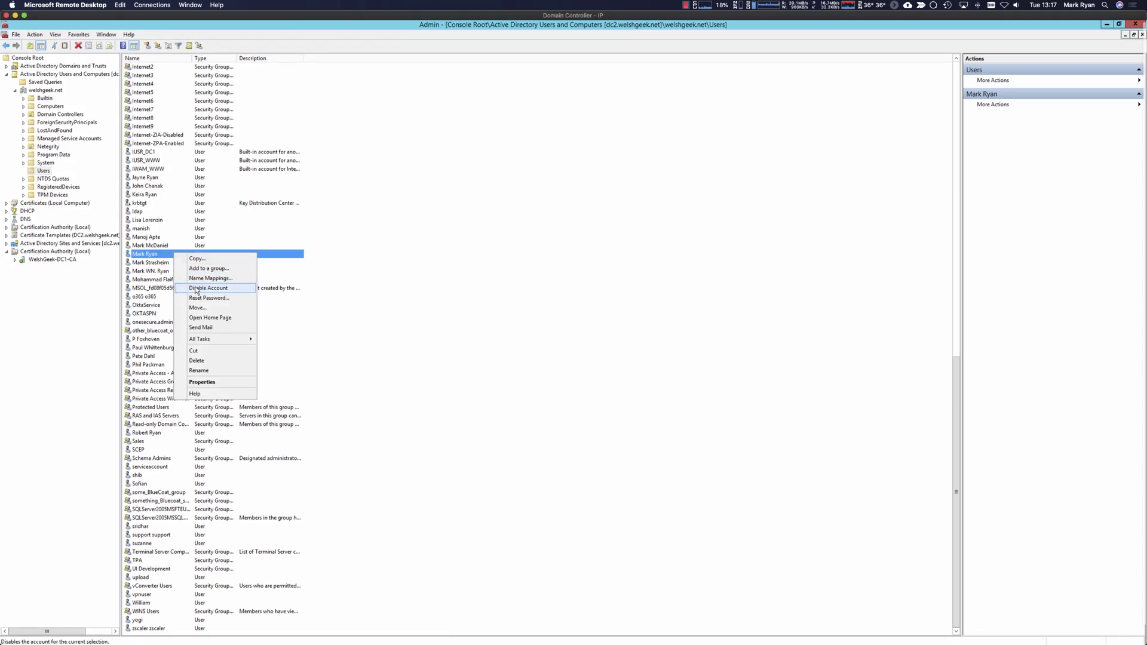
left_click(210, 291)
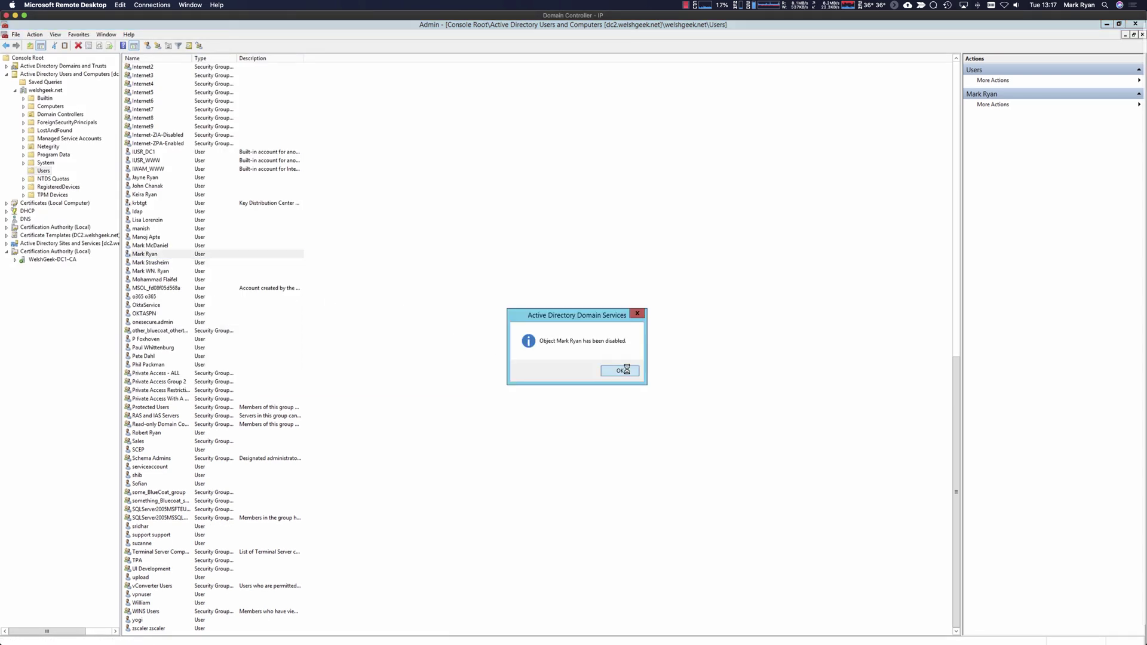
left_click(628, 370)
key("super+Tab")
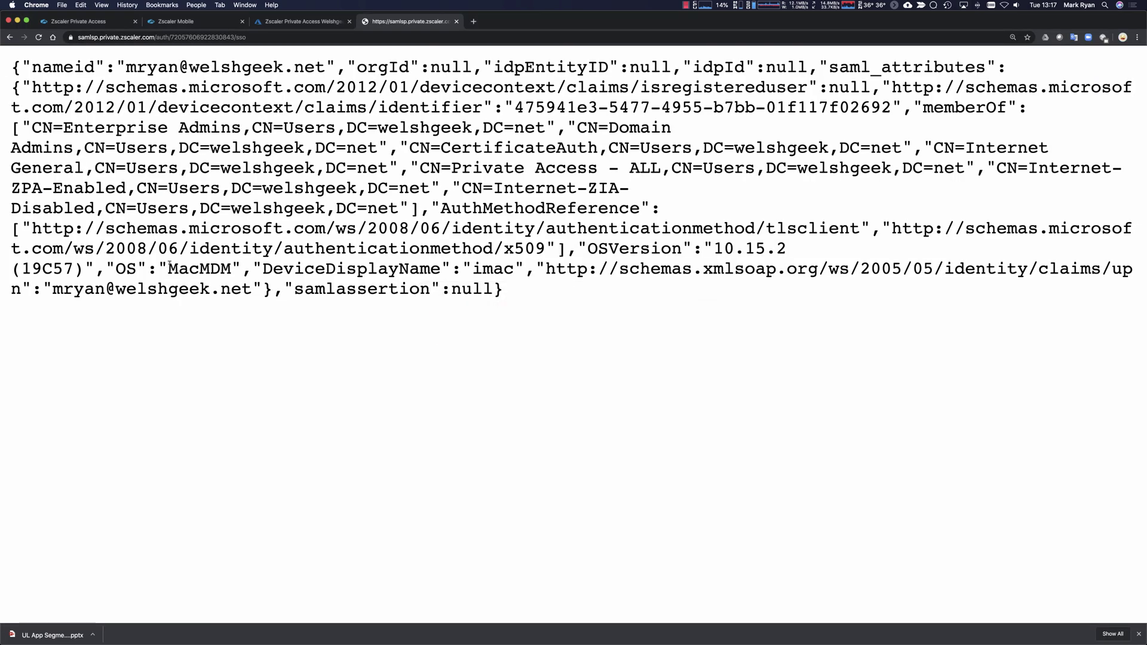
Rerun the SAML test login, which now fails with an invalid status code error
key("super+l")
type("saml")
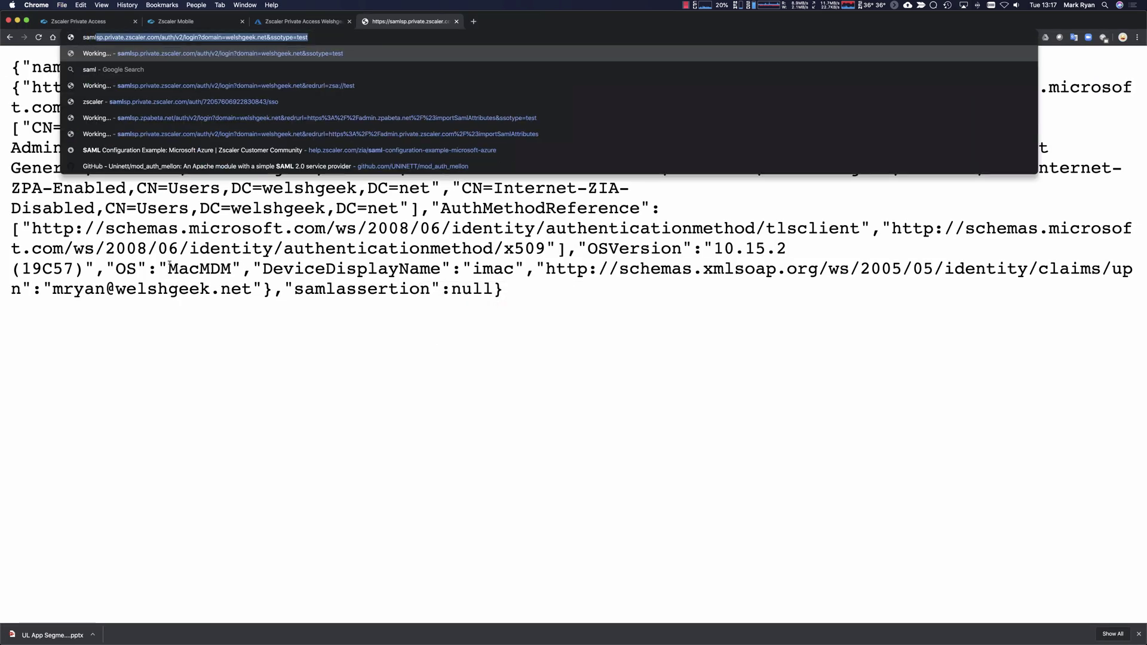
key("Return")
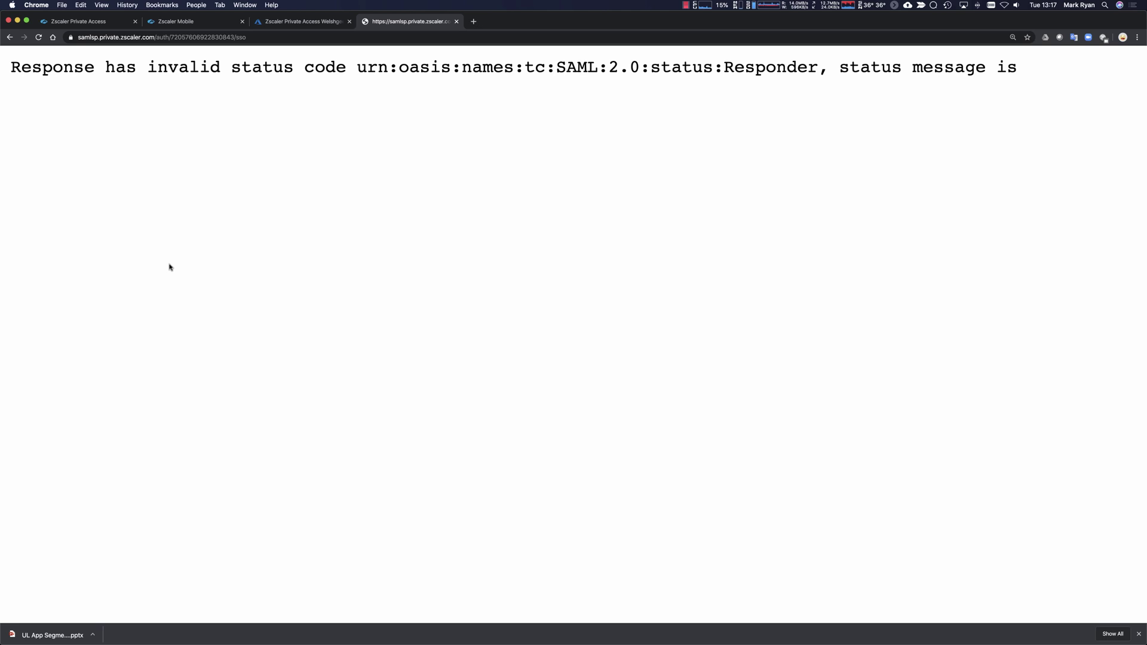
key("super+Tab")
Re-enable the user's Active Directory account and return to Chrome
right_click(170, 257)
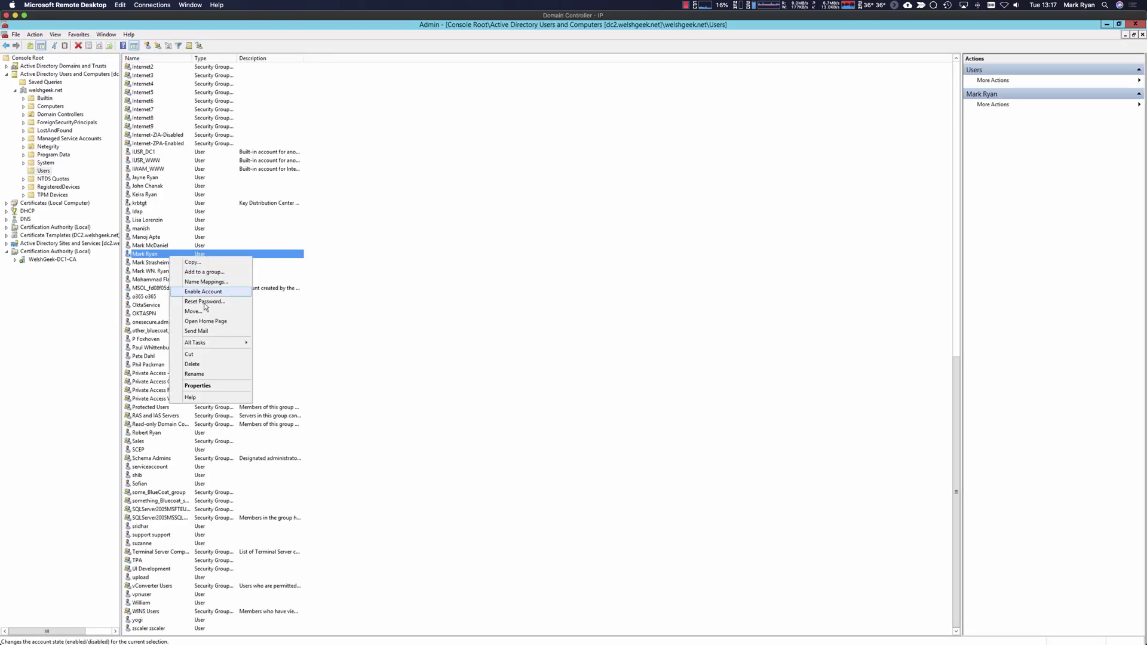
left_click(207, 293)
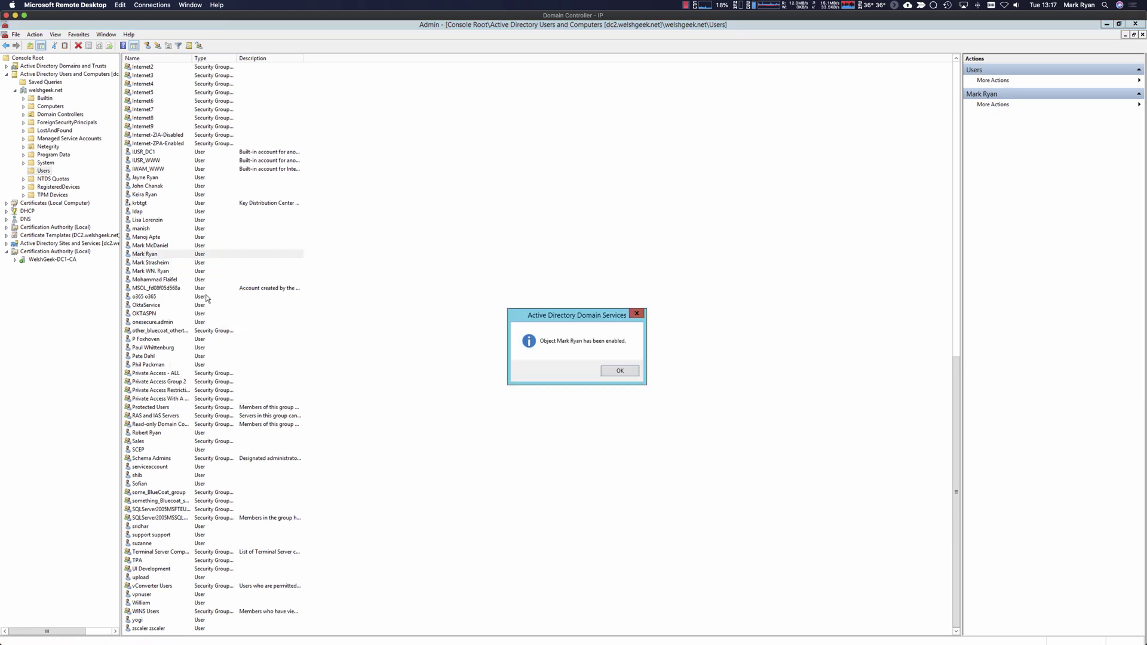
left_click(618, 371)
key("super+Tab")
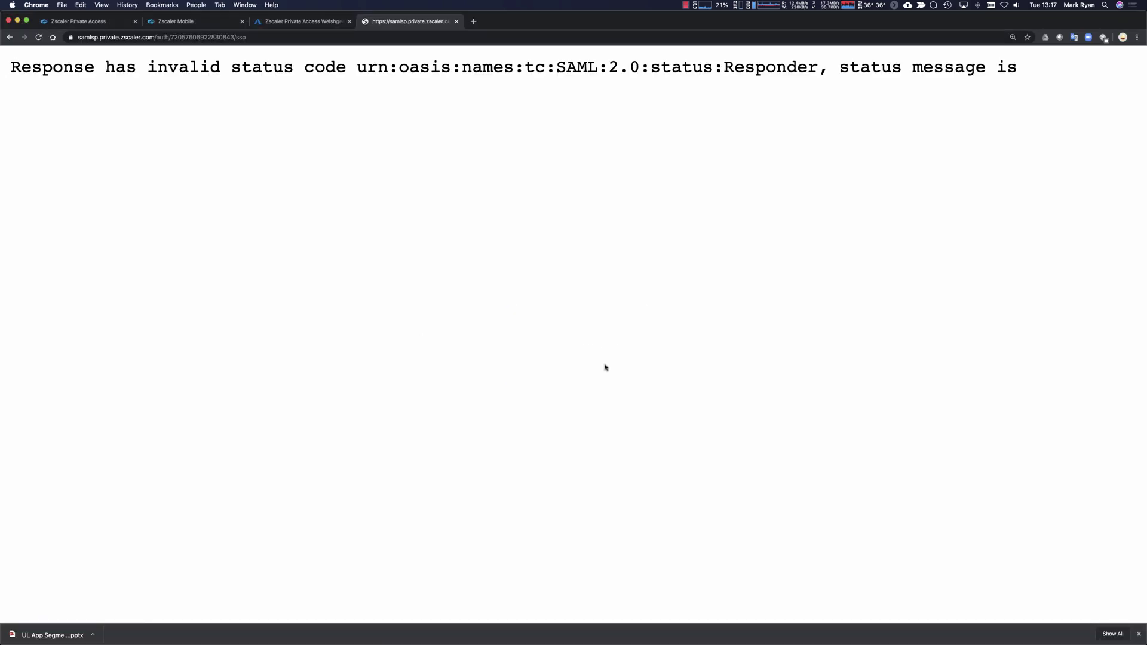
Reload the SAML test login, which again returns the full assertion JSON
key("super+l")
key("Down")
key("Return")
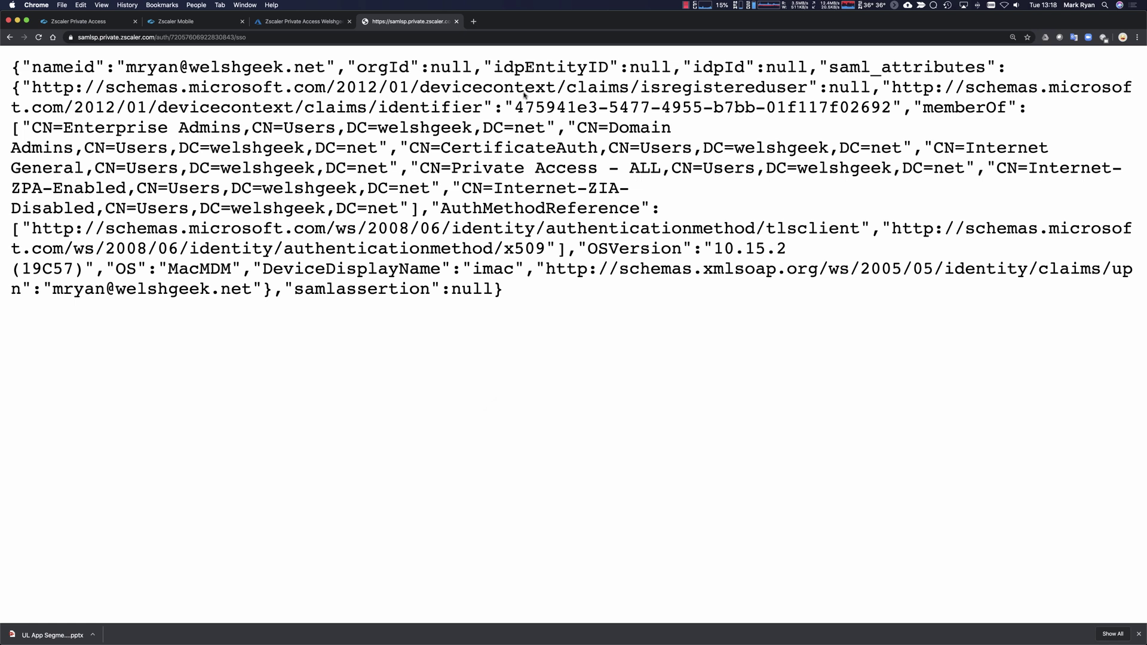
key("super+space")
Launch the Zscaler app via Spotlight and log in so Private Access becomes Authenticated
type("zscaler")
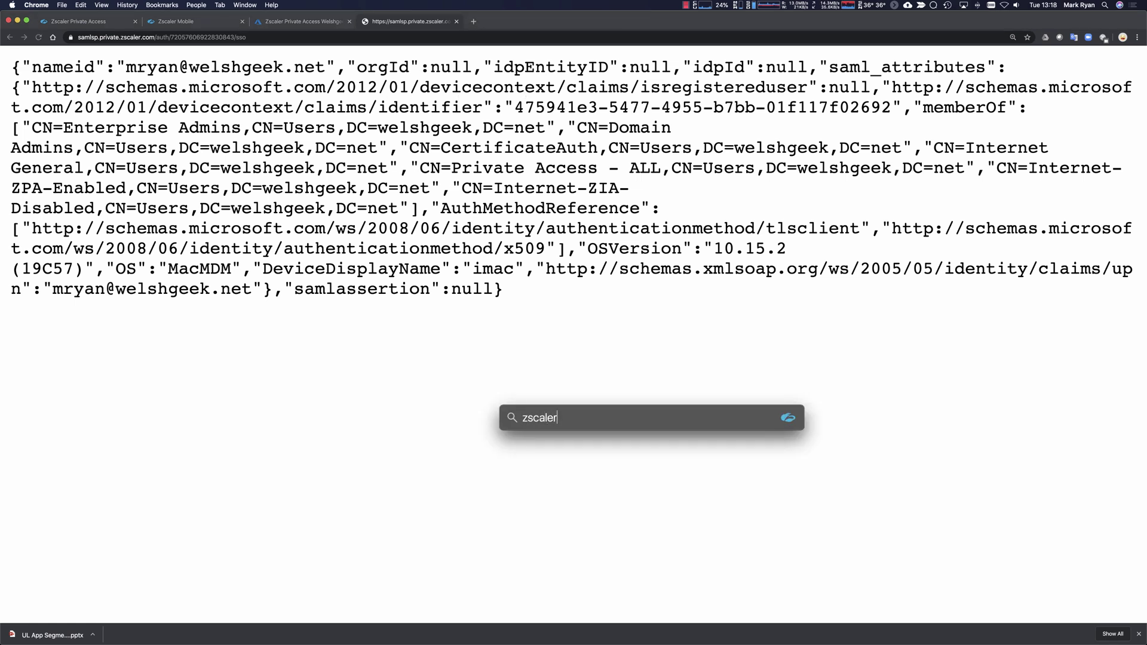
key("Return")
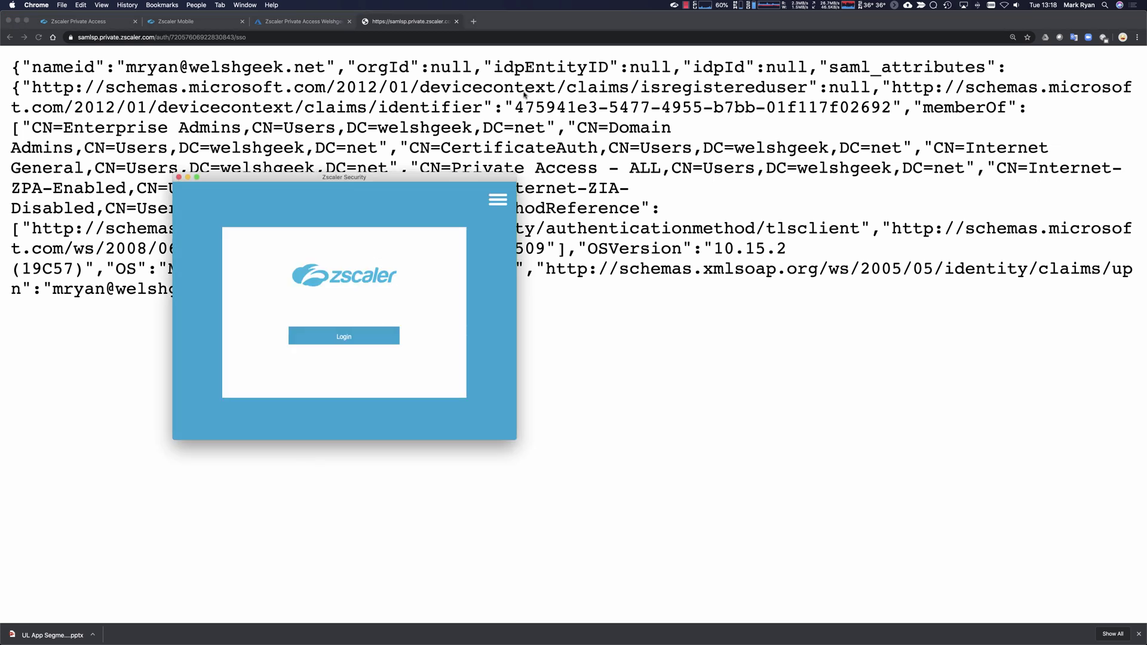
left_click(344, 337)
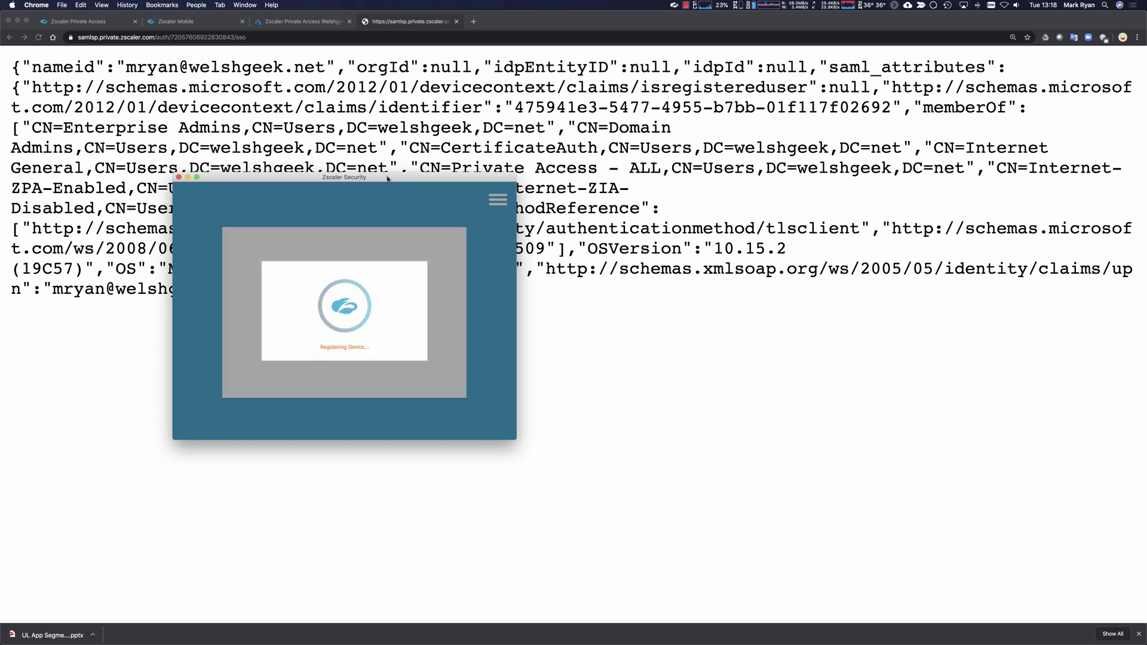
Reopen the Zscaler window and check Internet Security is connected via gateway.zscalertwo.net:443
left_click(675, 5)
left_click(682, 24)
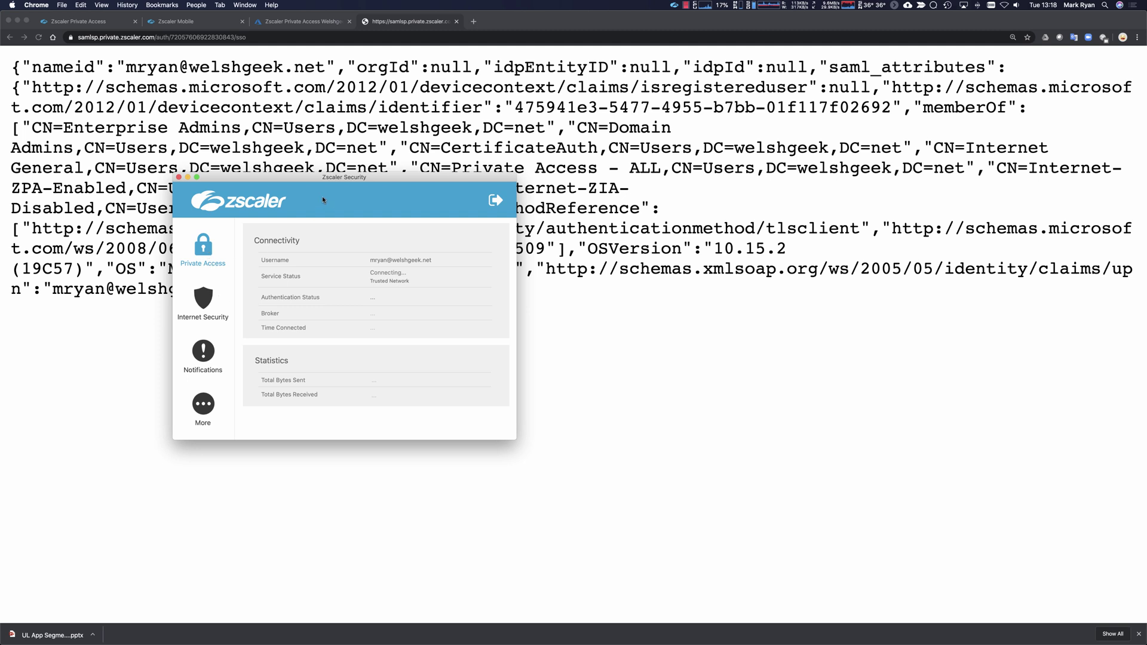
left_click_drag(321, 197, 427, 198)
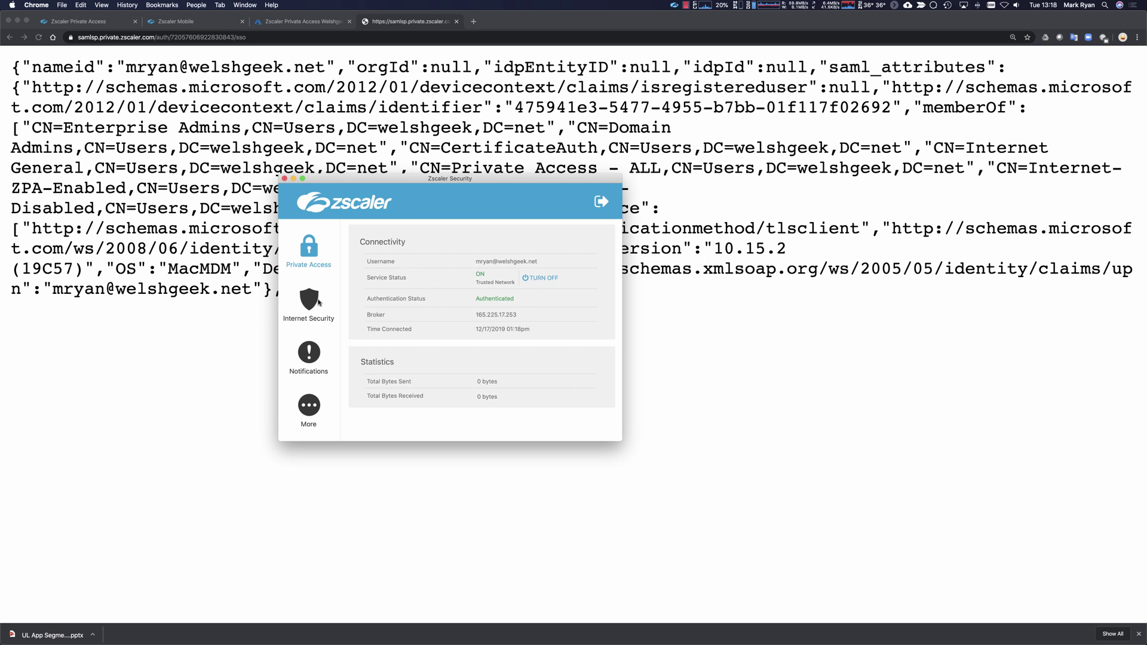
left_click(309, 302)
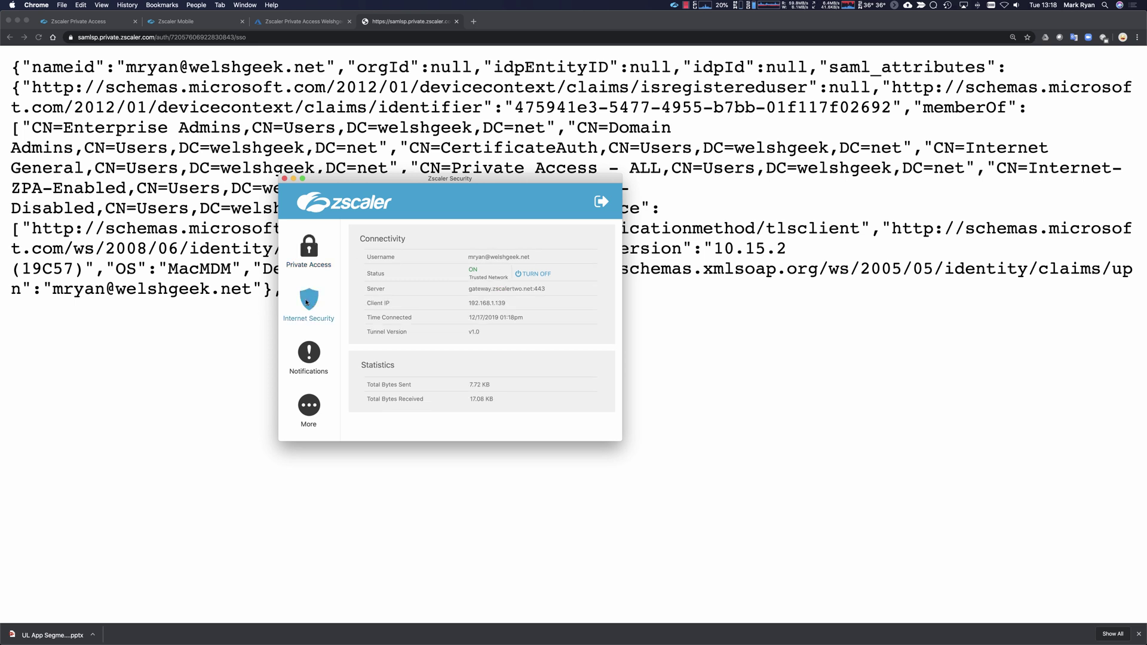
Visit 888.com in a new tab and confirm it's blocked as Gambling
left_click(475, 22)
type("888")
key("Return")
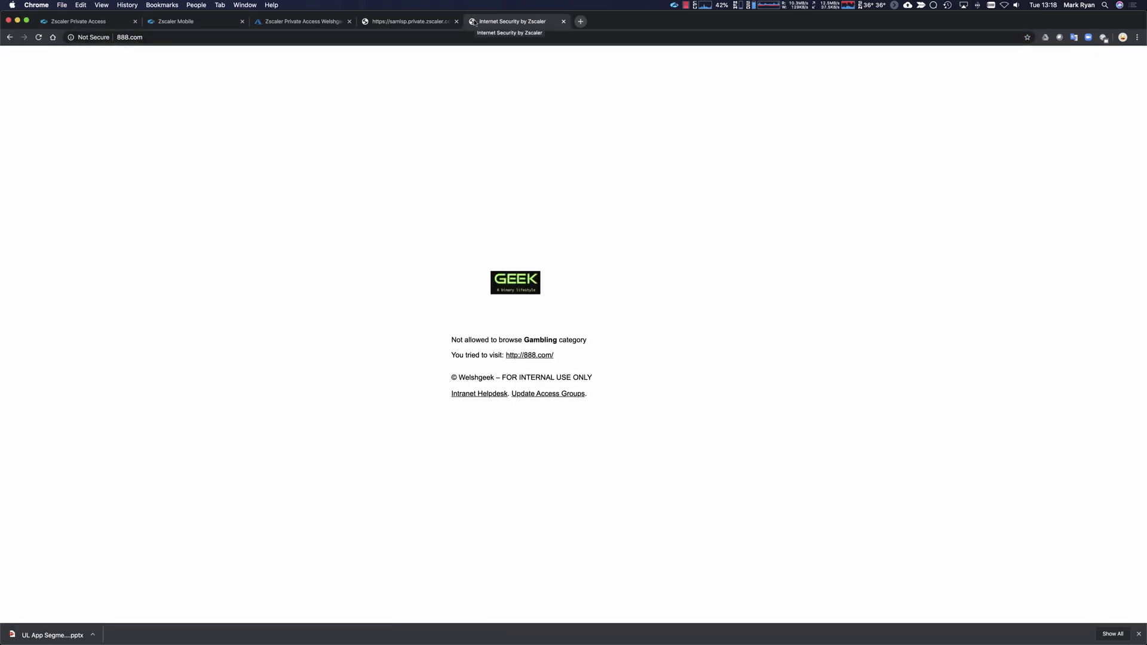
Load the internal apache.welshgeek.net site through Private Access
key("super+l")
type("apache.welshgeek.net")
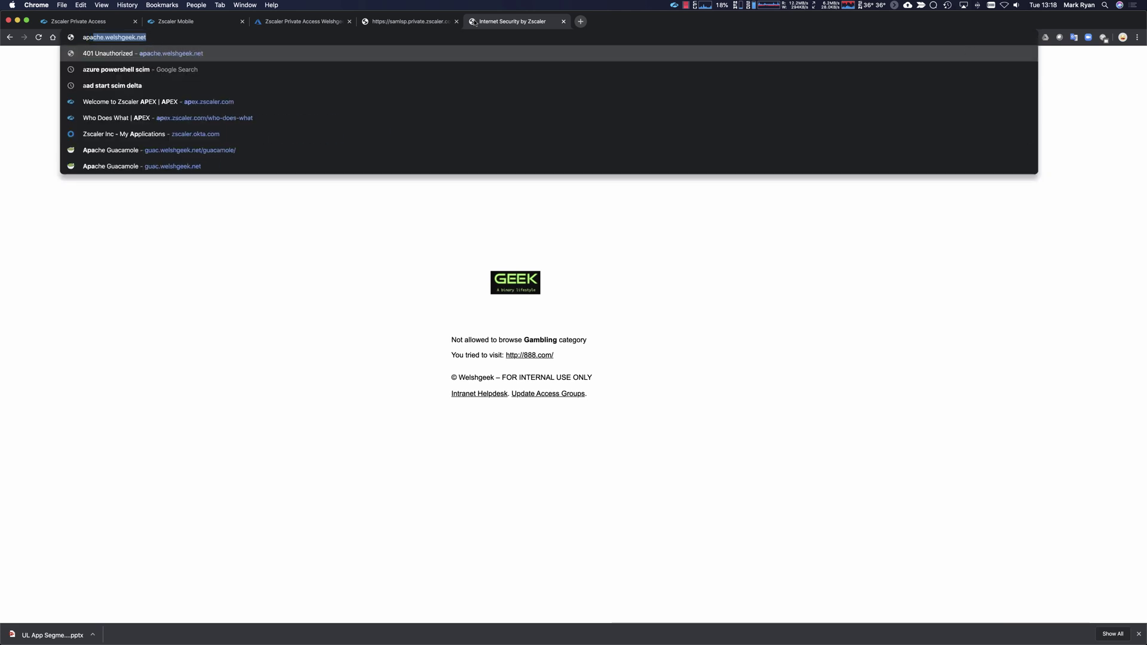
key("Return")
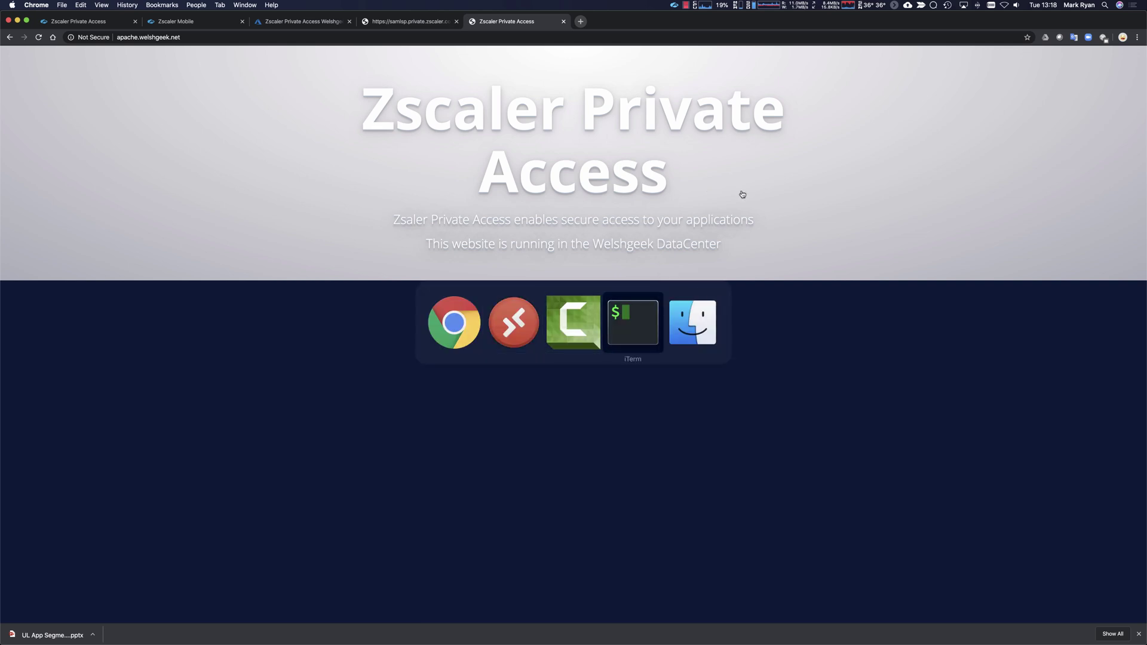
Ping apache.welshgeek.net (100.64.1.4, 100% packet loss), then return to the ZPA admin tab
type("ping apa")
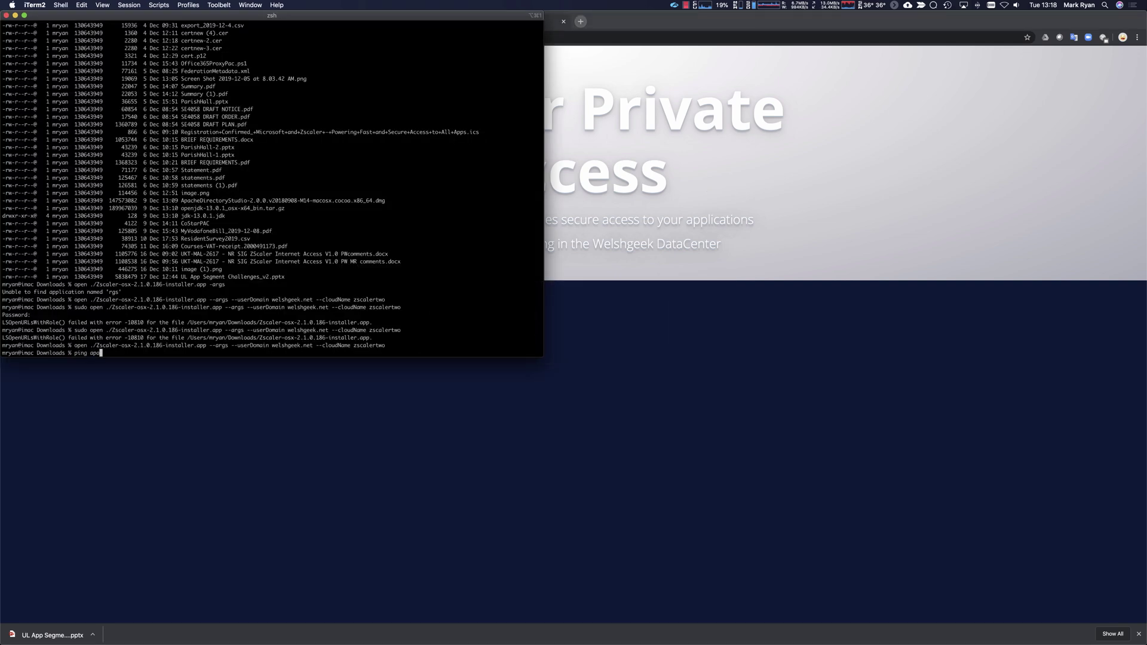
type("che.welshgeek.net")
key("Return")
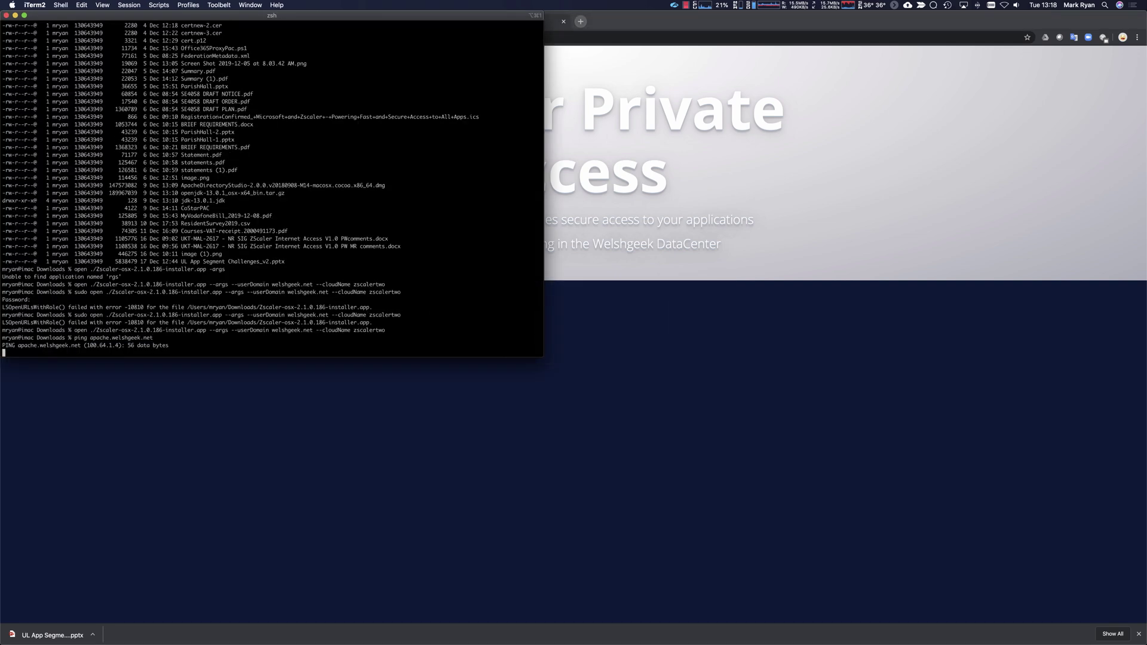
key("ctrl+c")
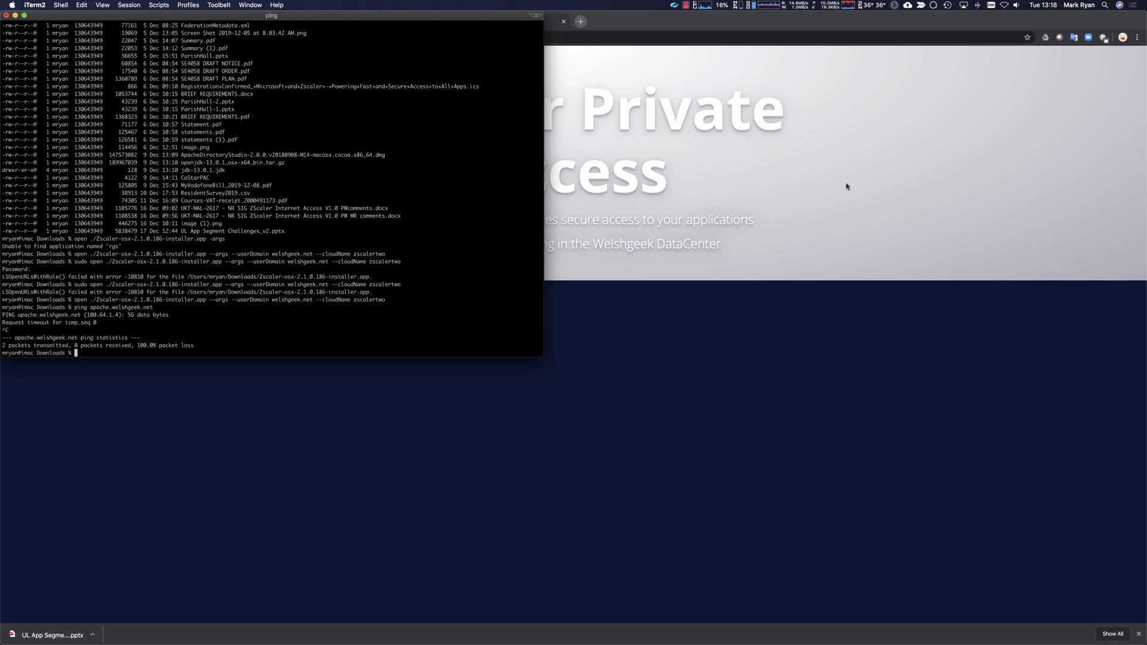
left_click(837, 184)
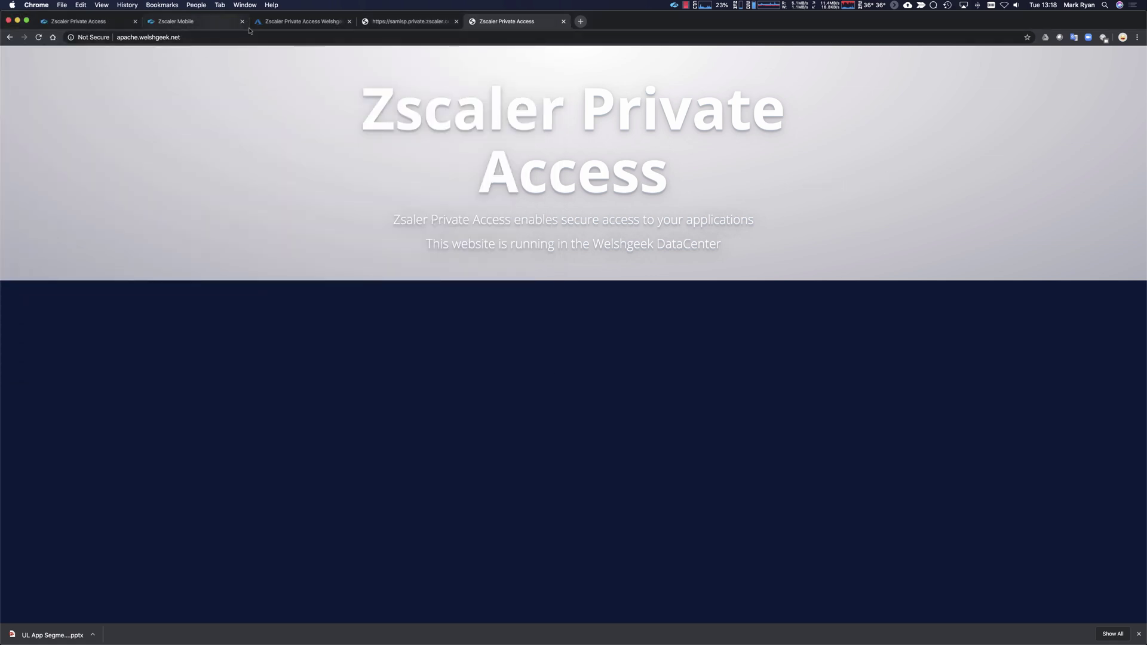
left_click(83, 23)
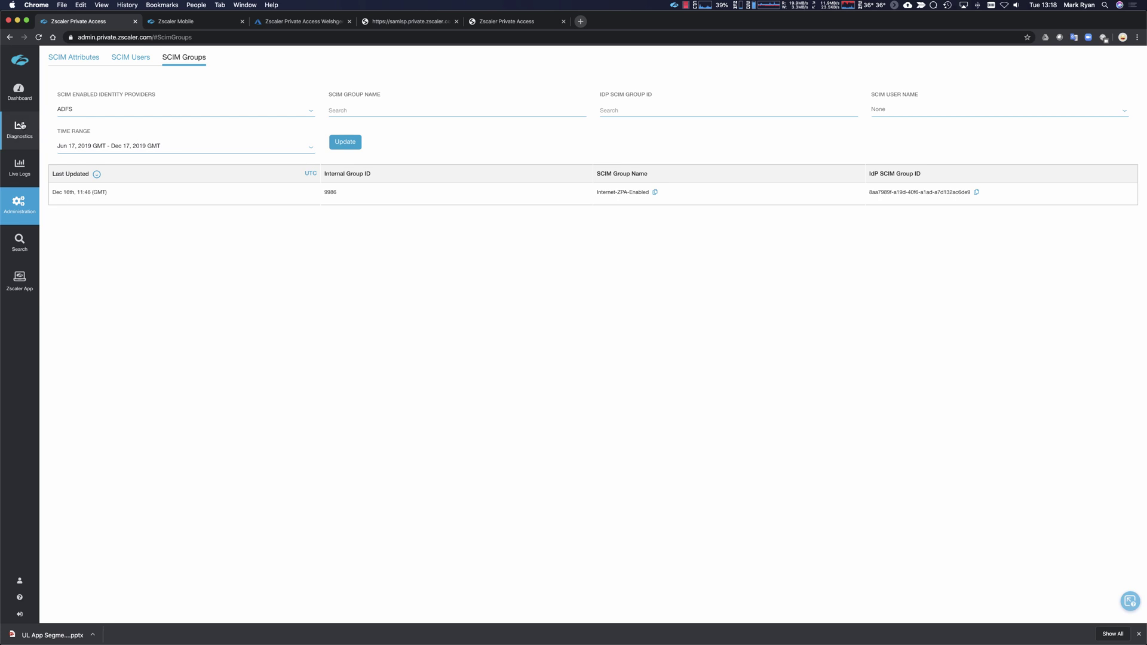
Bring up the User Activity diagnostics log and refresh it with the current filters
left_click(22, 125)
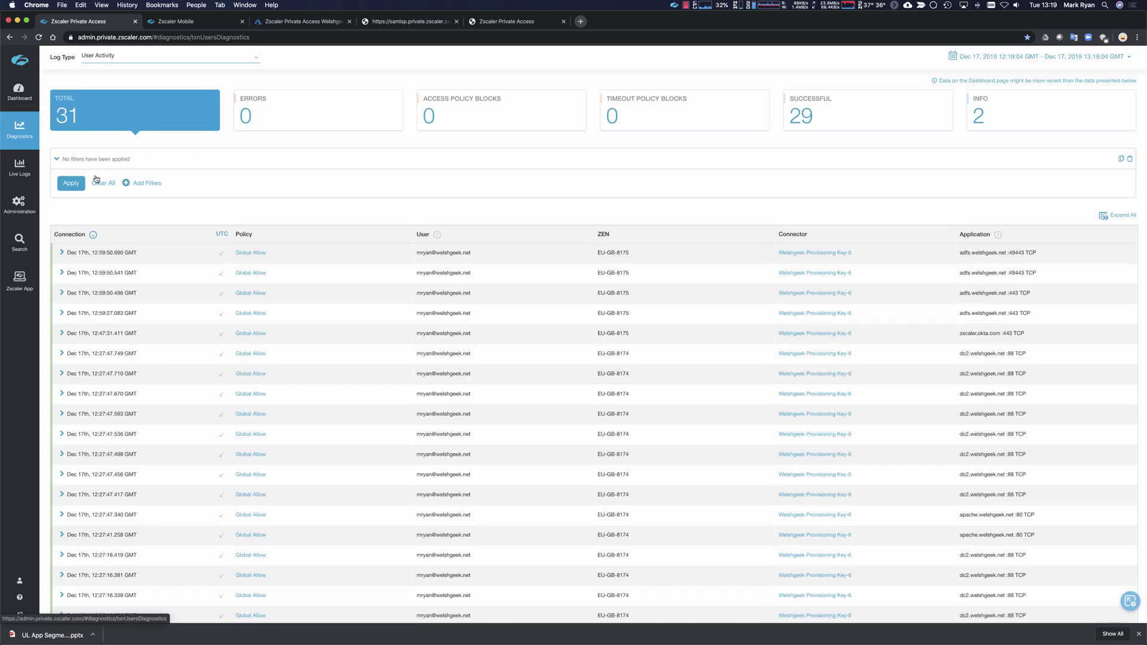
left_click(83, 182)
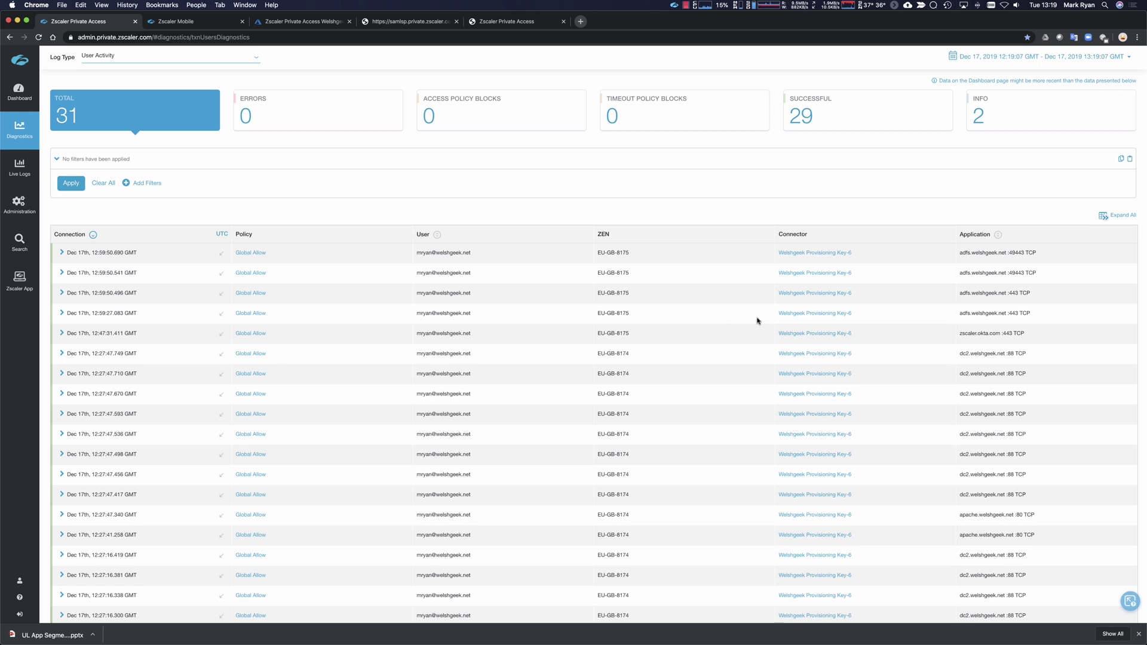
scroll(758, 321, "down", 2)
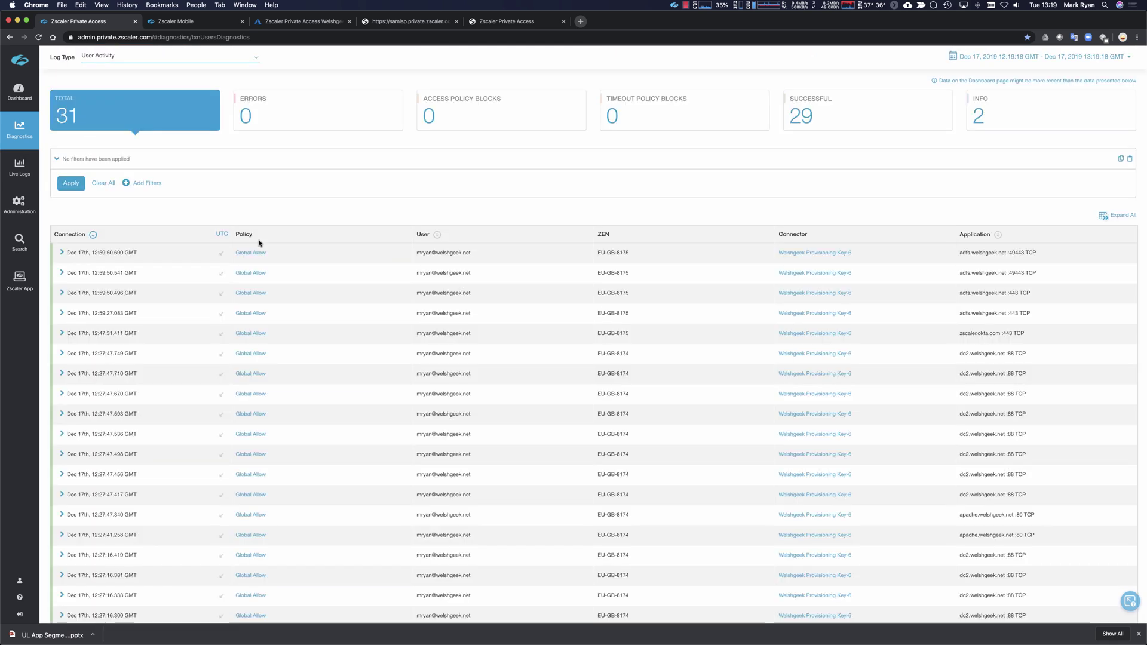
scroll(179, 316, "down", 1)
scroll(179, 317, "up", 1)
left_click(72, 183)
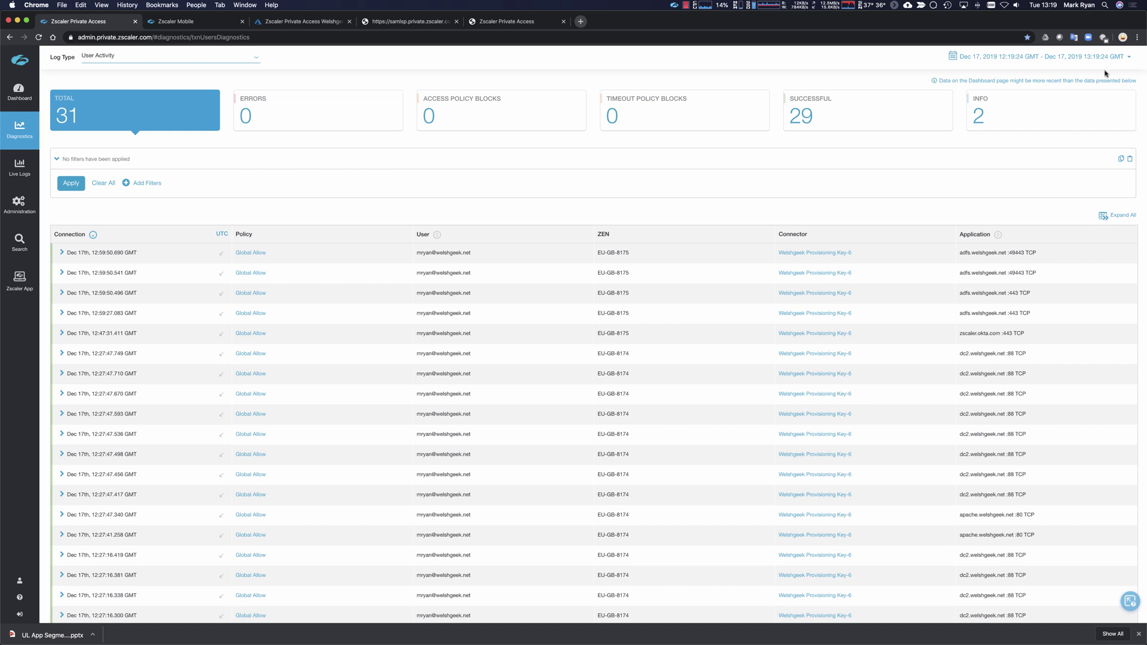
Narrow the log to a custom 13:10–13:19 GMT range, then return to apache.welshgeek.net
left_click(1089, 57)
left_click(1075, 184)
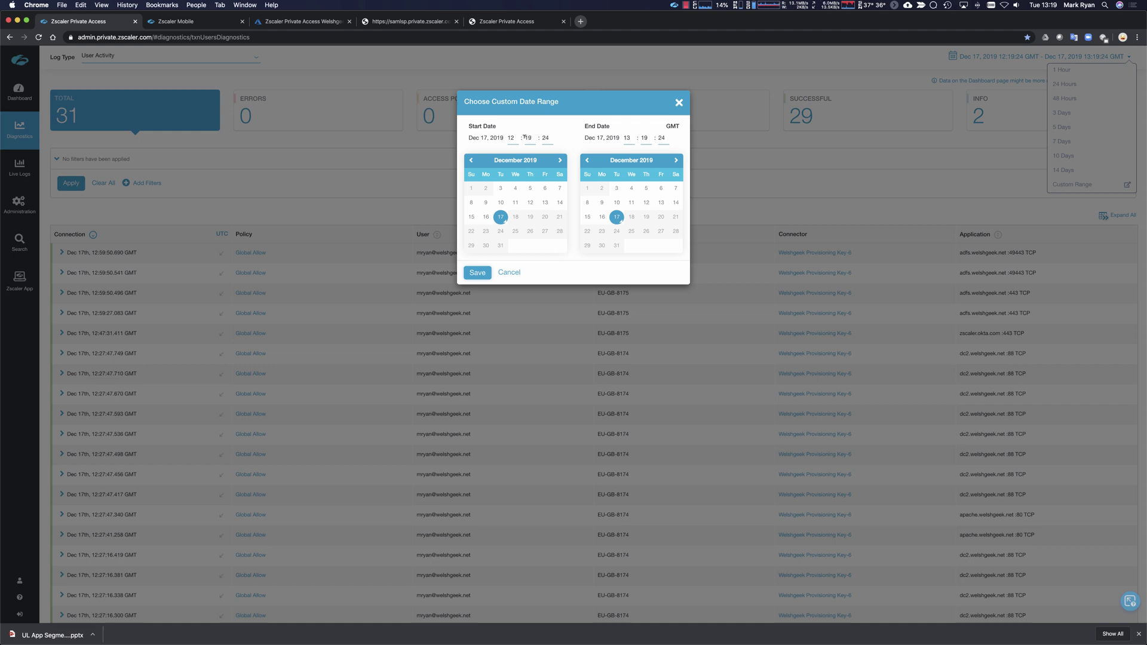
double_click(528, 138)
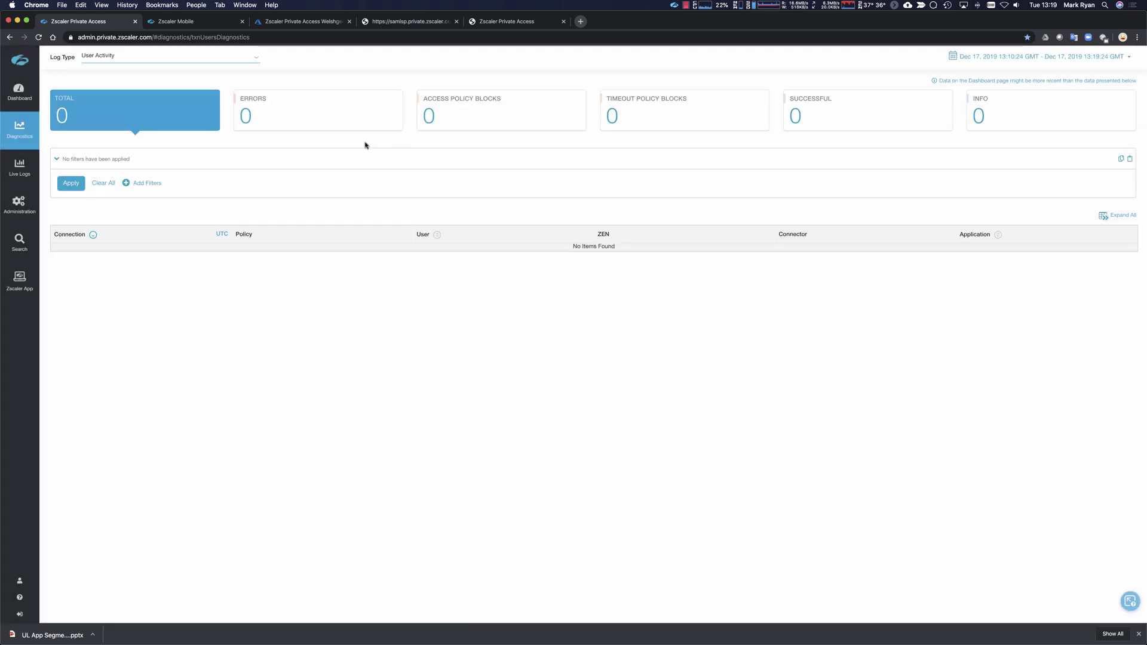
left_click(487, 23)
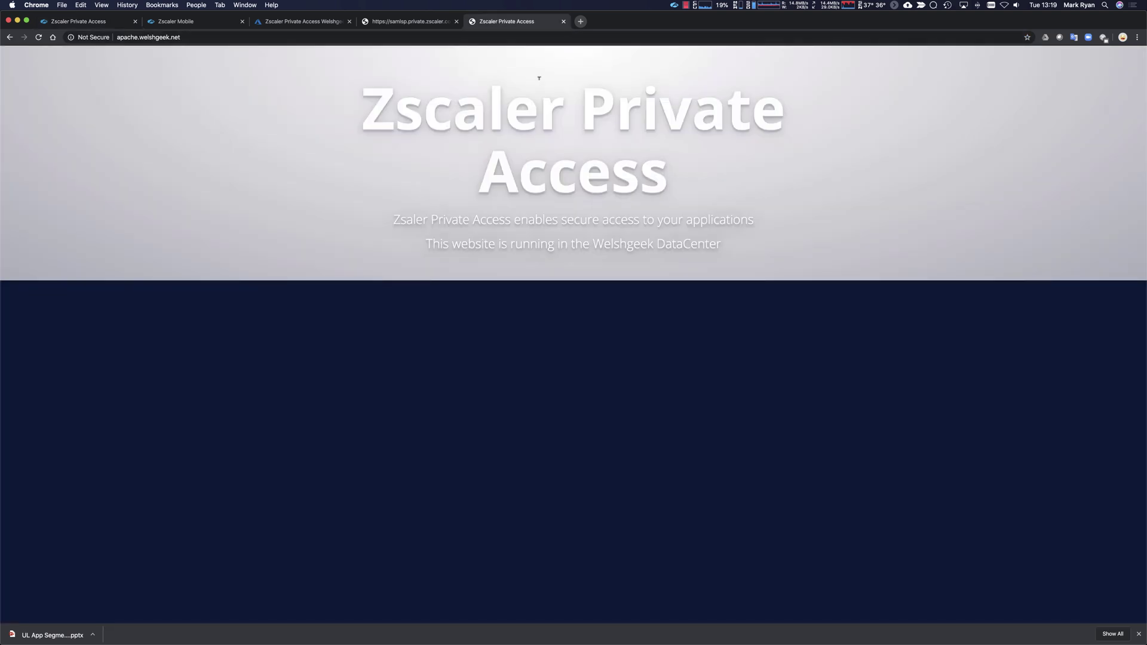
Disable the user's Active Directory account and check the Zscaler client status still shows connected
key("super+Tab")
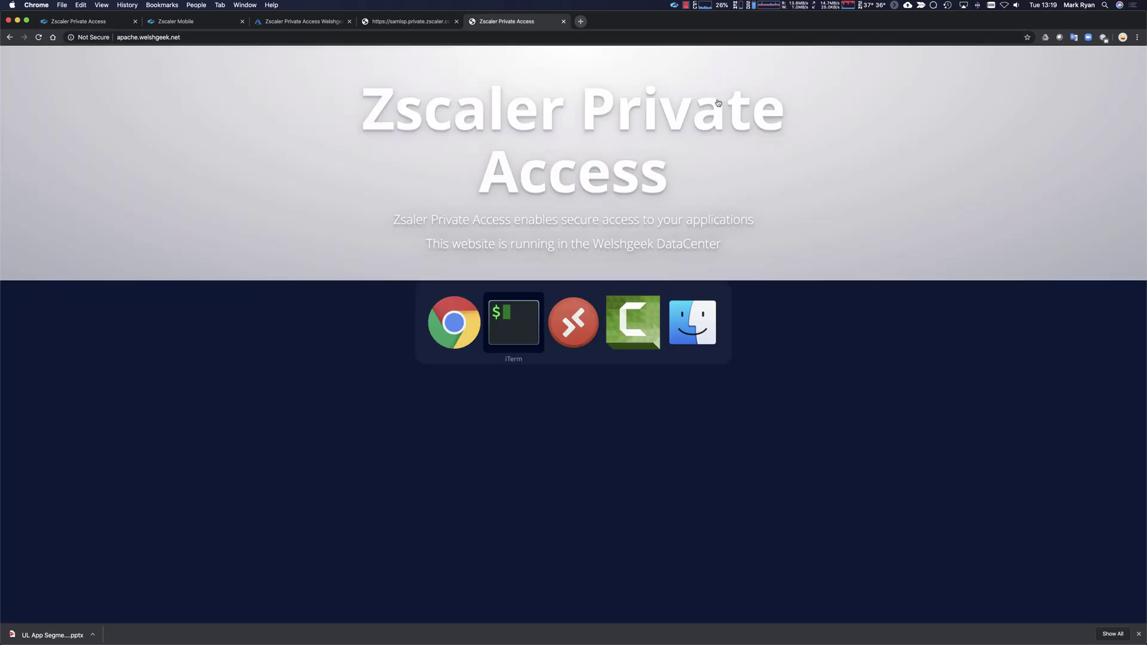
key("super+Tab")
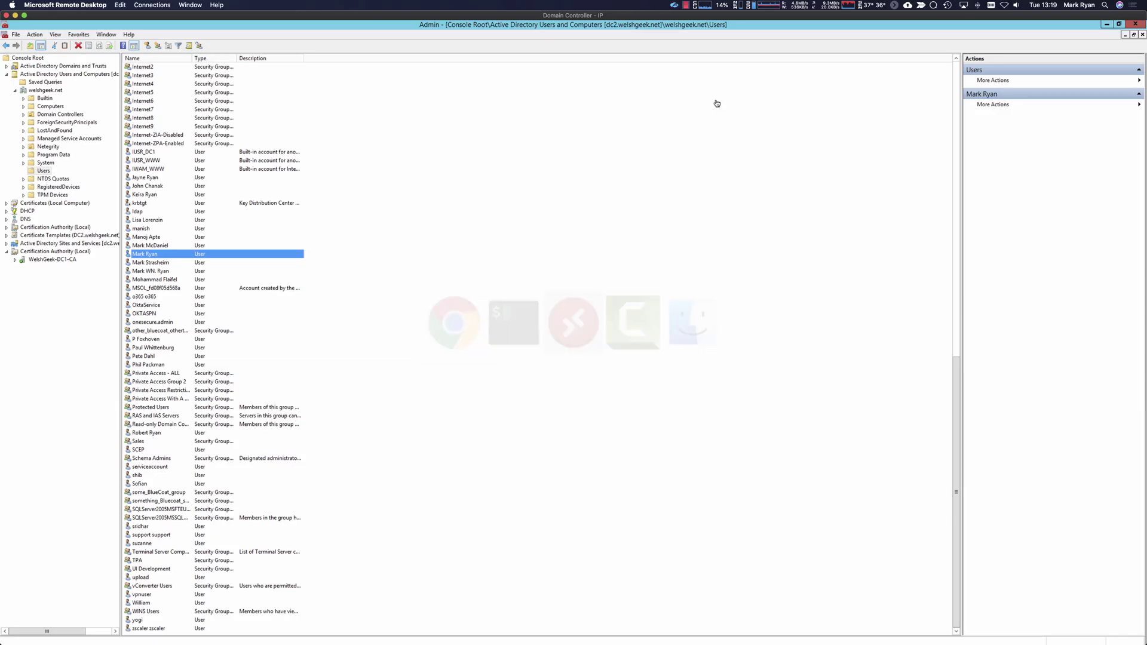
right_click(160, 257)
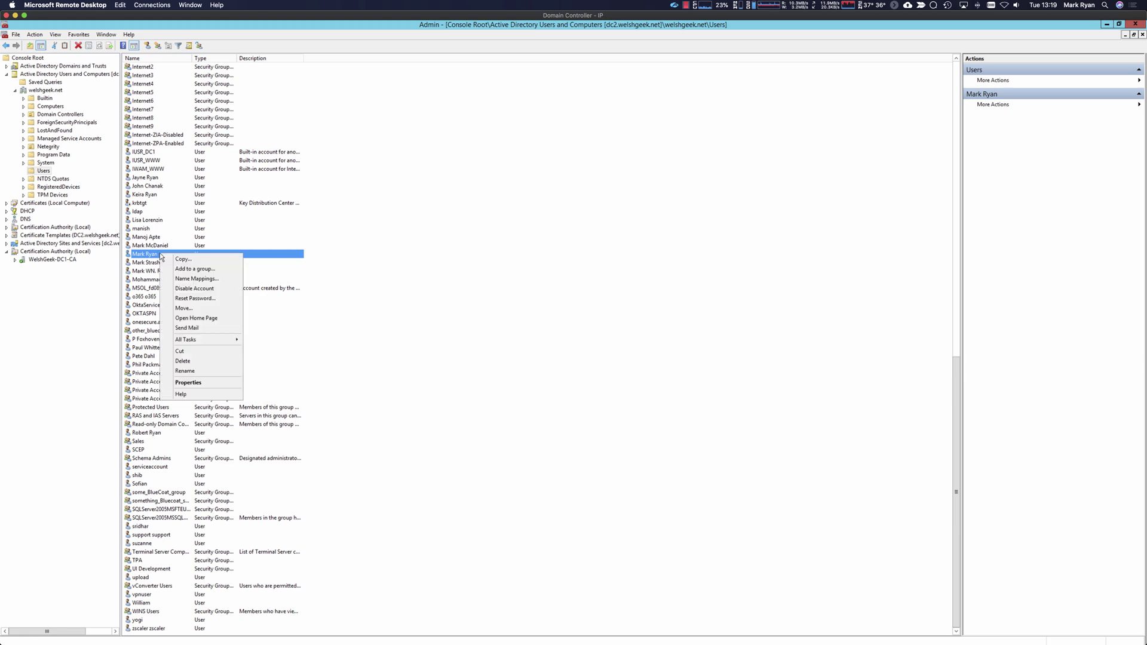
left_click(191, 291)
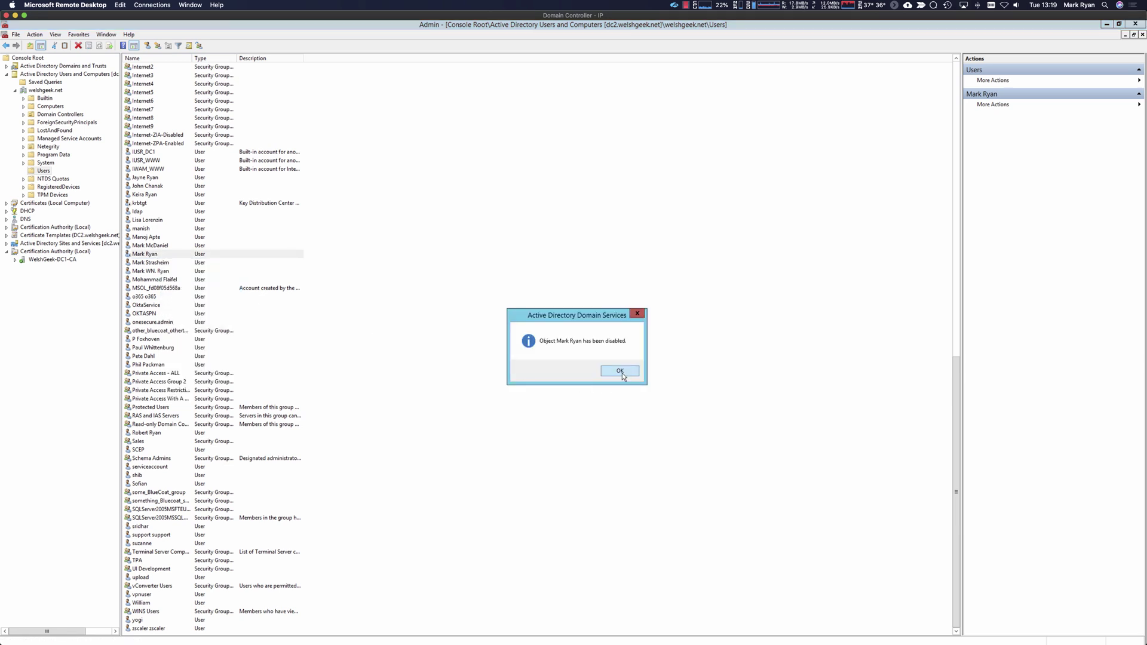
left_click(622, 373)
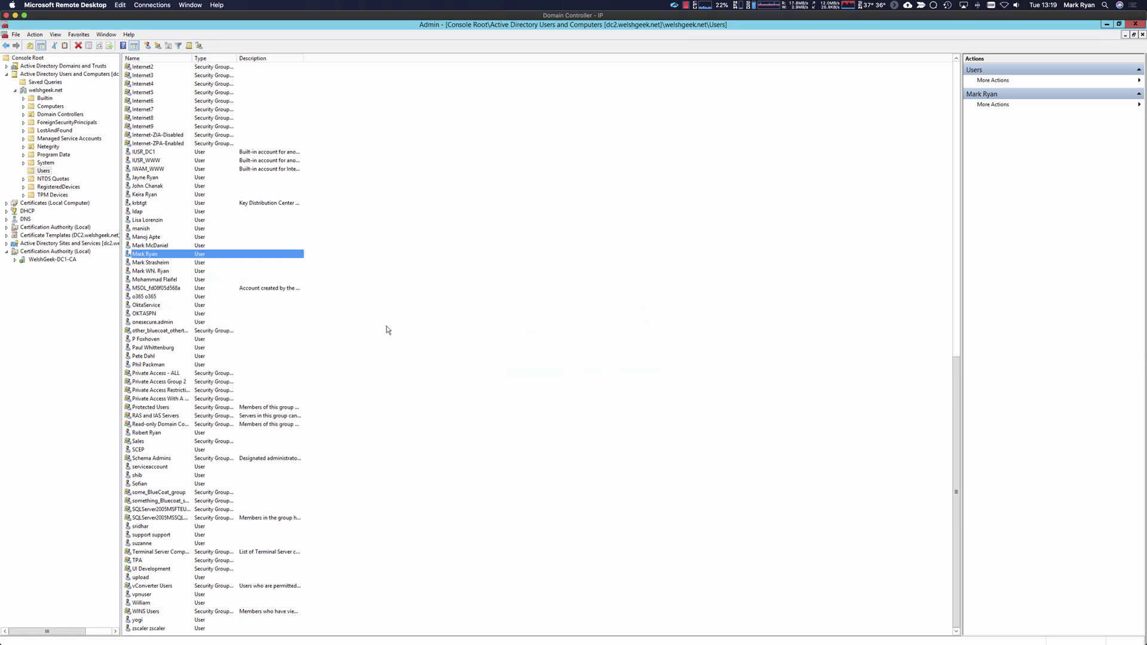
left_click(674, 8)
left_click(693, 17)
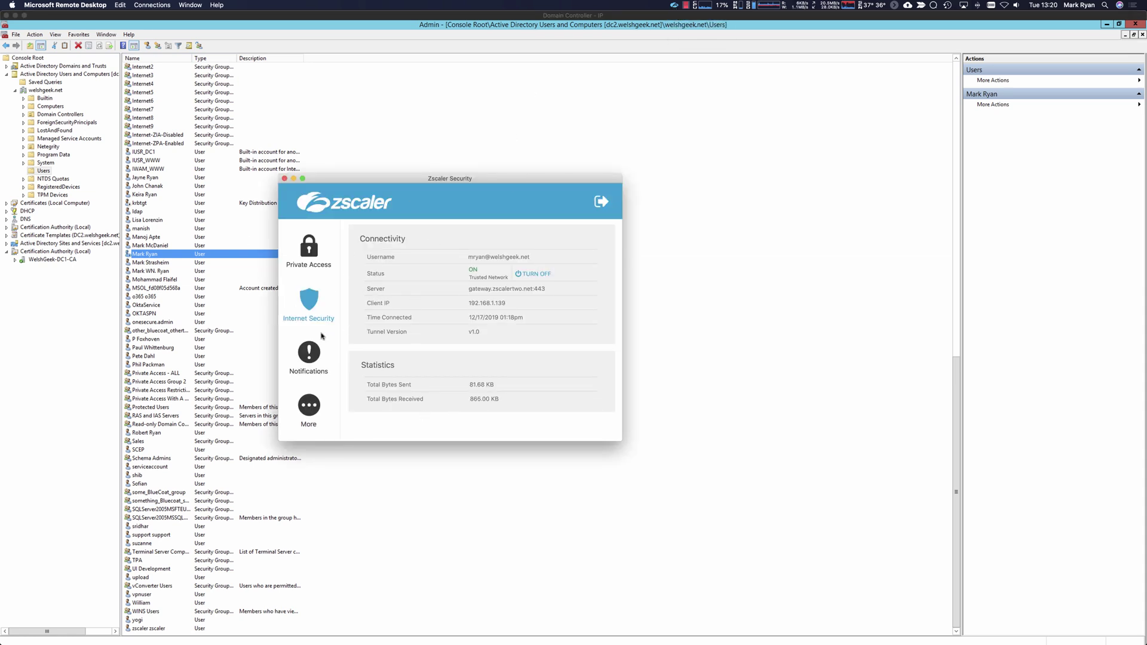
Reload apache.welshgeek.net in Chrome and see the internal site still loads
key("super+Tab")
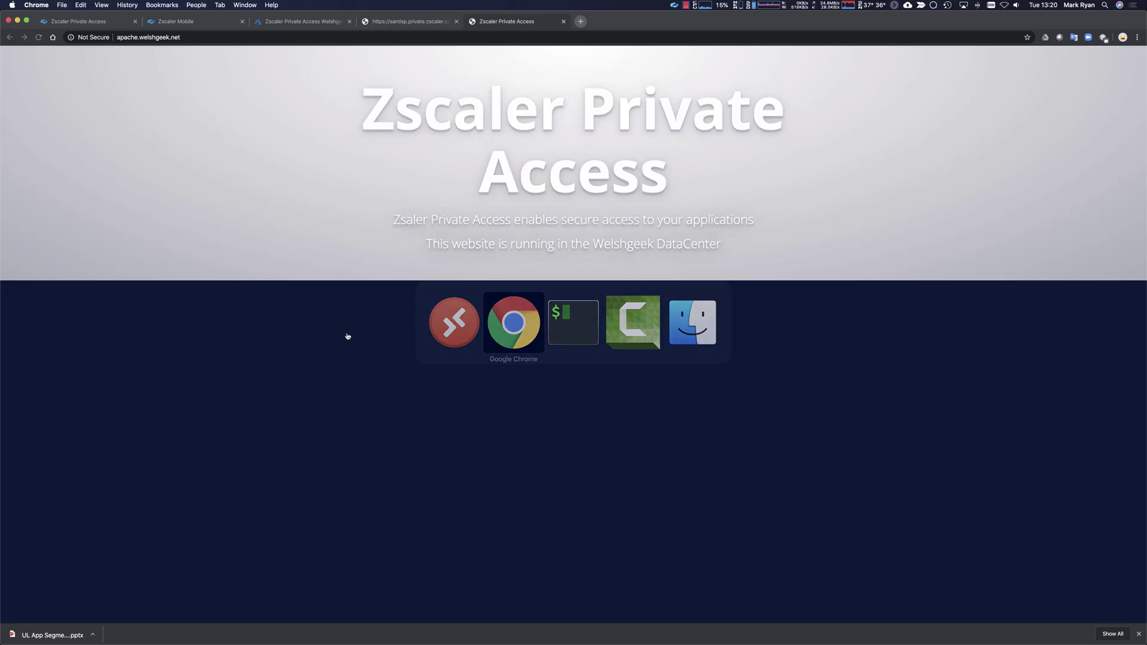
left_click(40, 38)
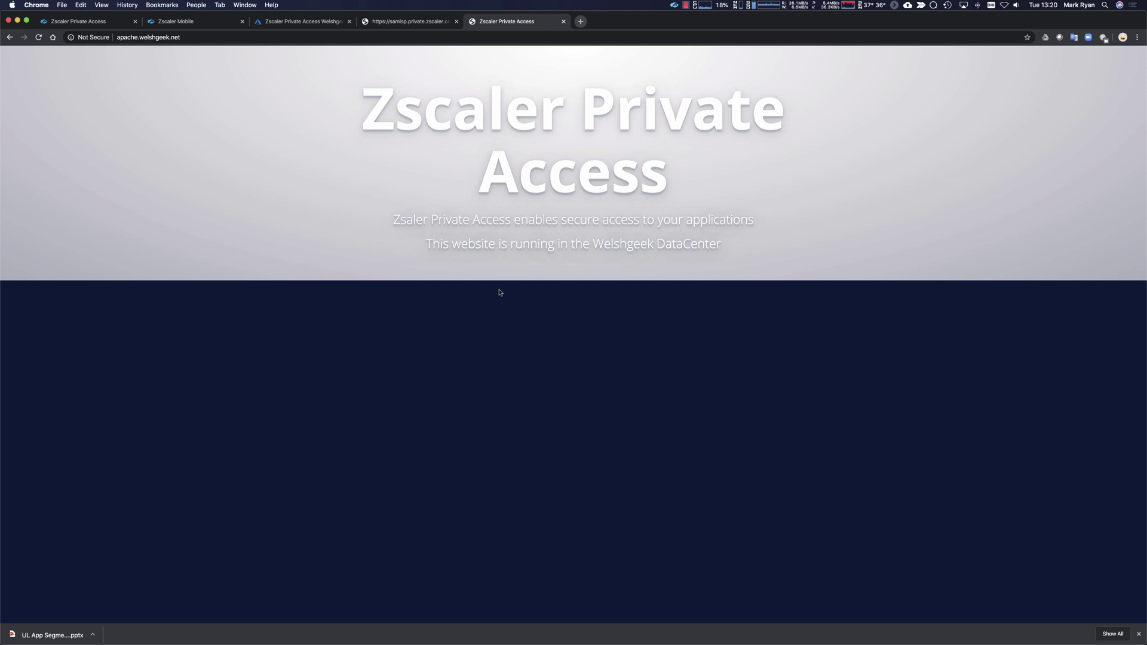
key("super+Tab")
key("super+Tab")
type("klist")
key("Return")
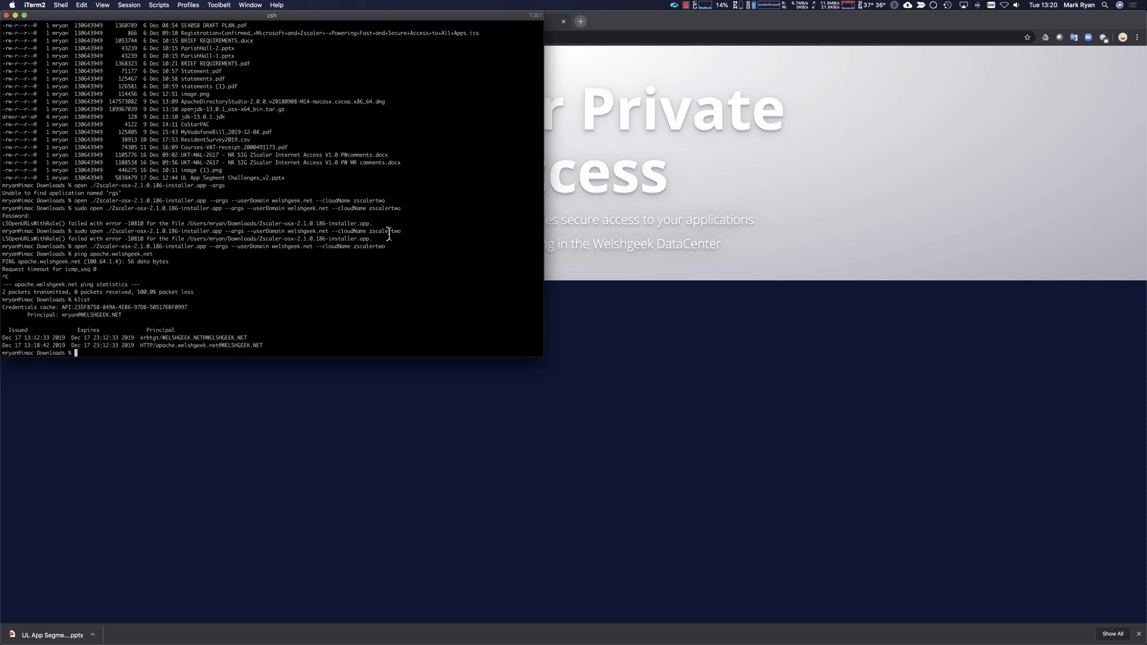
left_click_drag(138, 345, 291, 345)
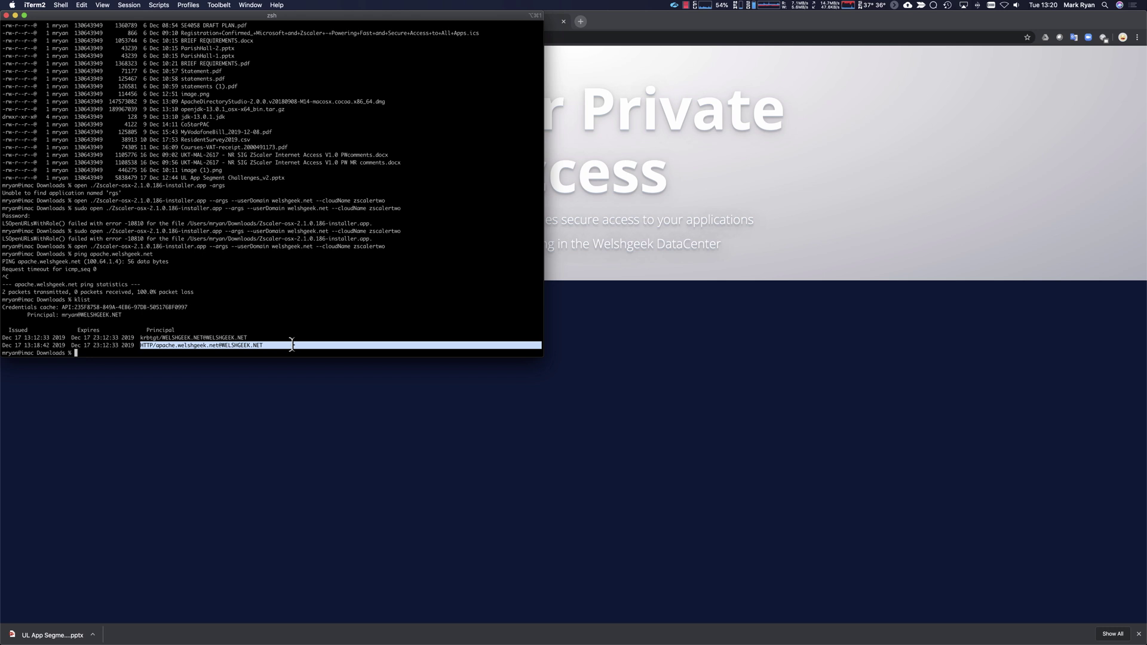
left_click(349, 406)
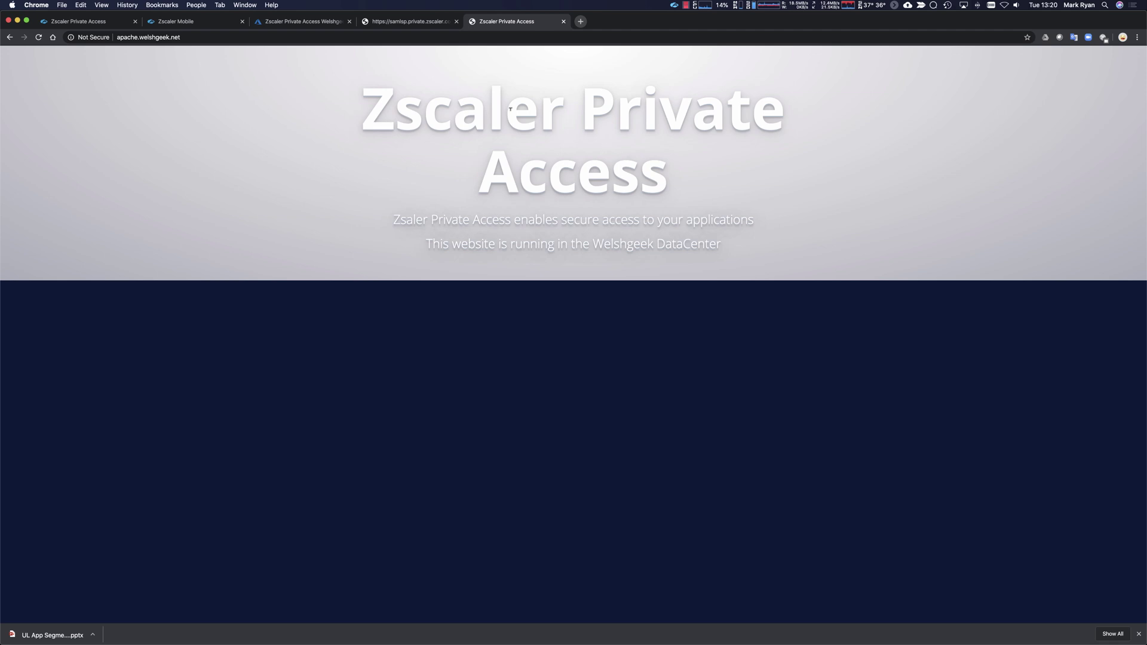
Reload the samlsp test page, which now fails with a SAML Responder invalid-status error
left_click(1139, 634)
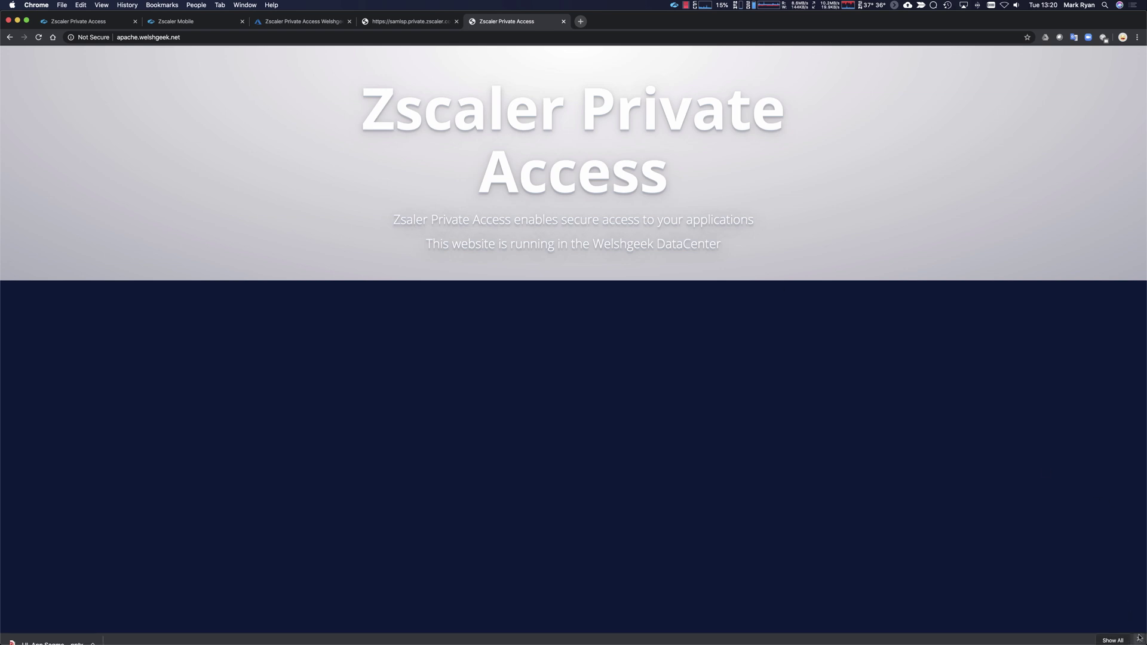
key("ctrl+shift+Tab")
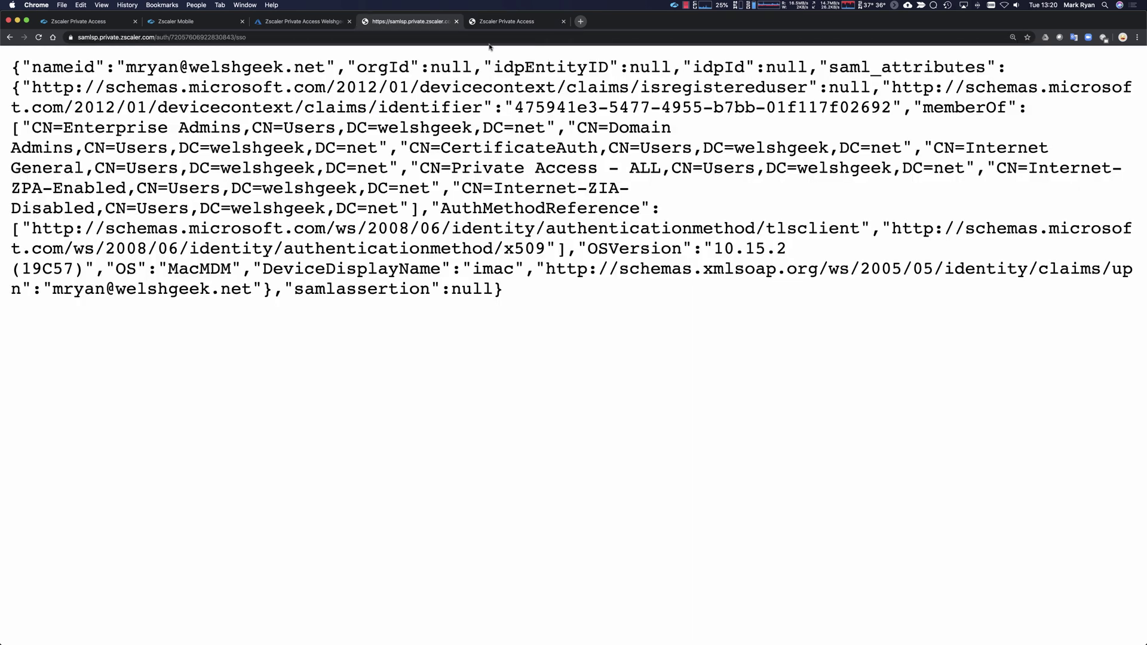
key("super+l")
type("samlsp")
key("Return")
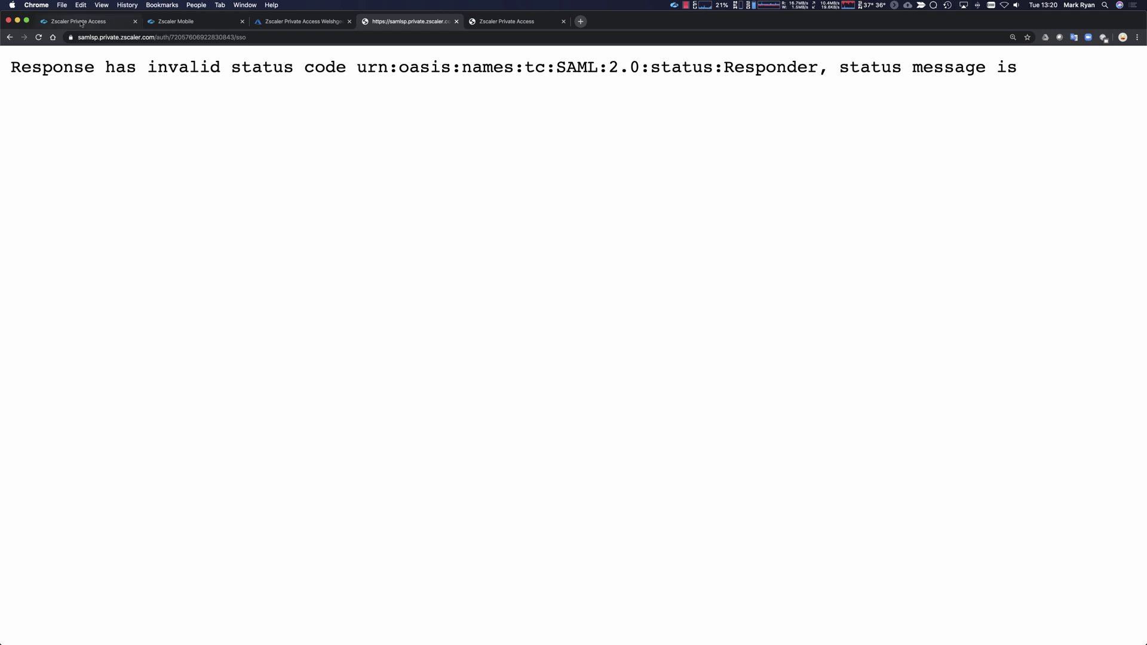
Refresh the Zscaler Private Access provisioning status in Azure and expand its provisioning details
left_click(288, 24)
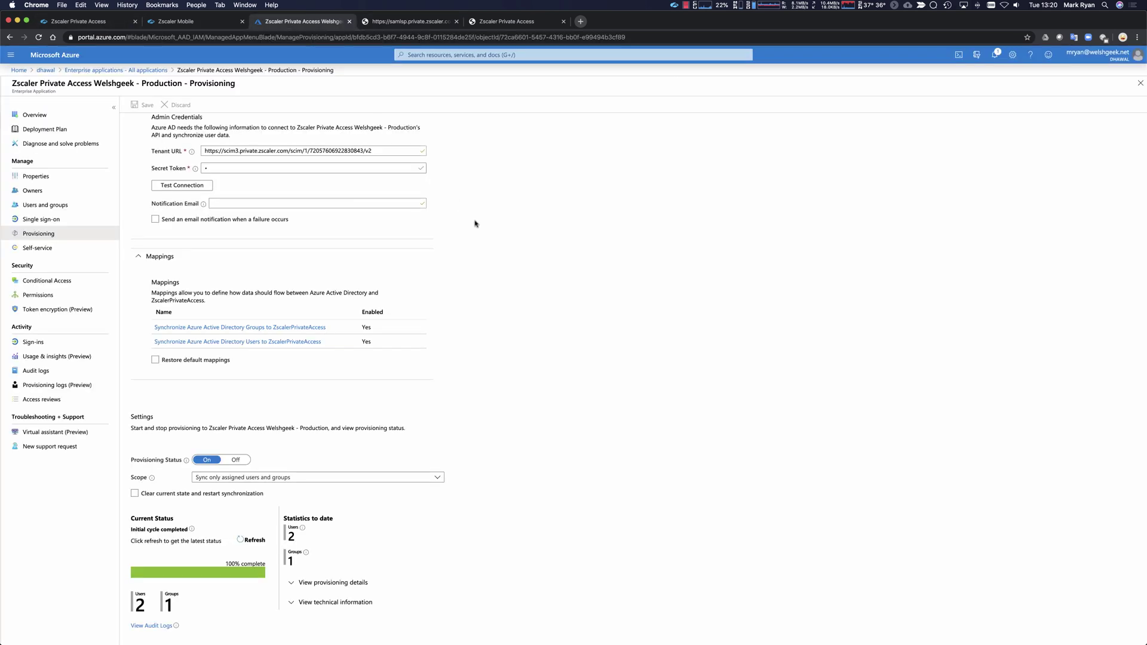
left_click(252, 538)
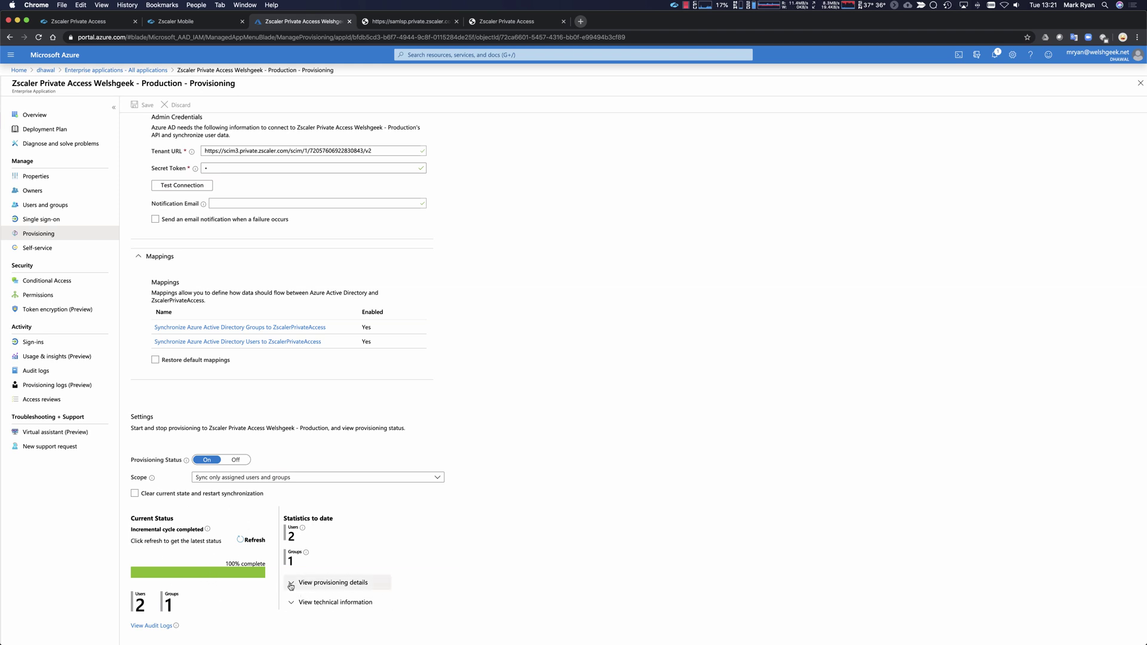
left_click(312, 579)
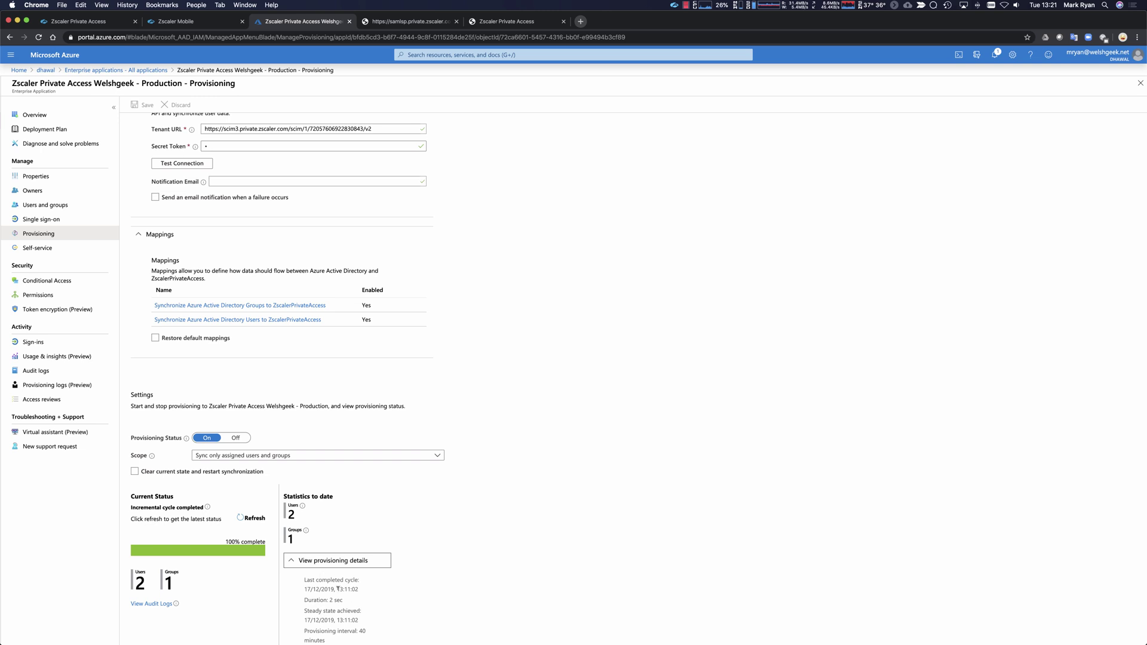
Check the last completed cycle time 13:11:02 and the 40-minute provisioning interval
left_click_drag(337, 589, 376, 594)
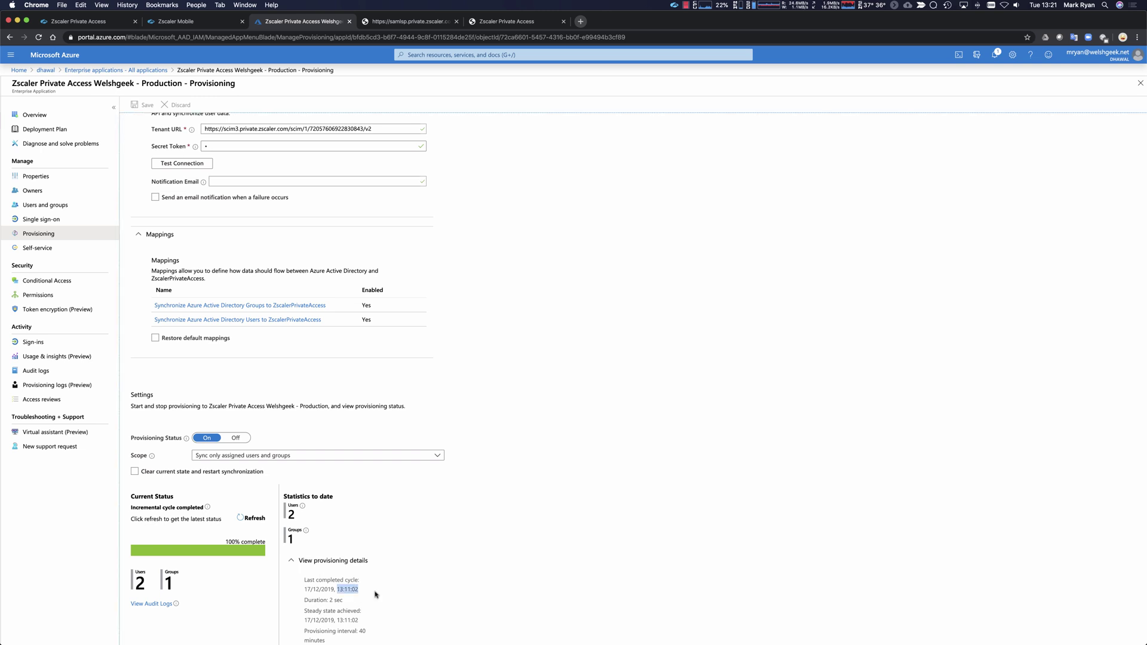
scroll(375, 595, "down", 1)
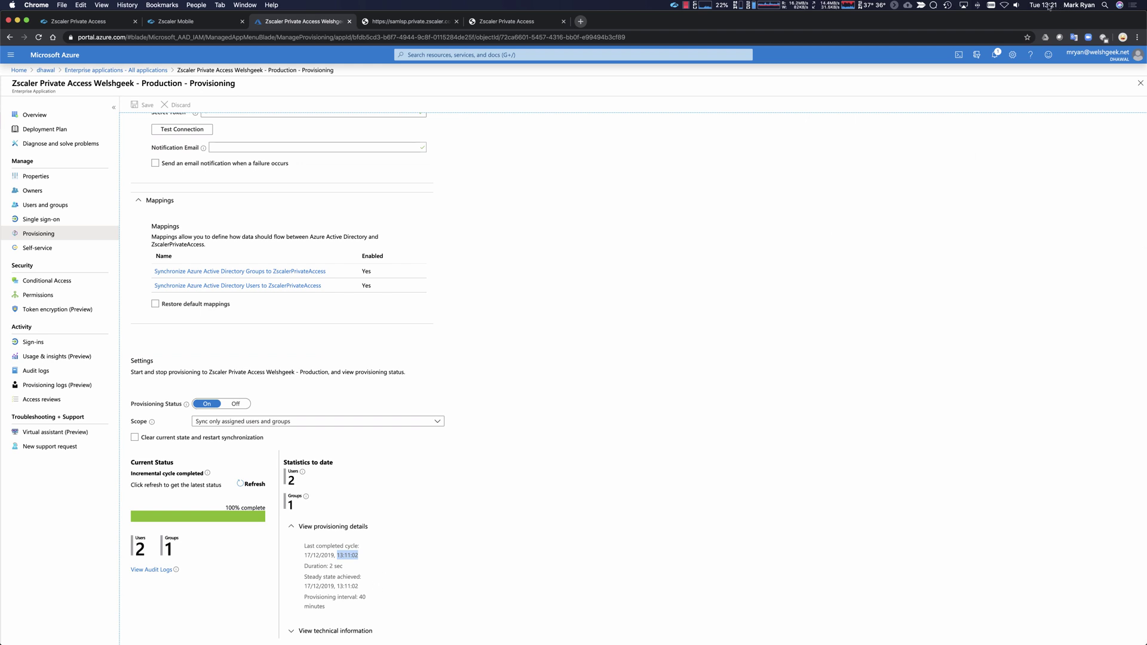
double_click(362, 597)
left_click_drag(337, 554, 360, 556)
left_click(687, 4)
left_click(693, 25)
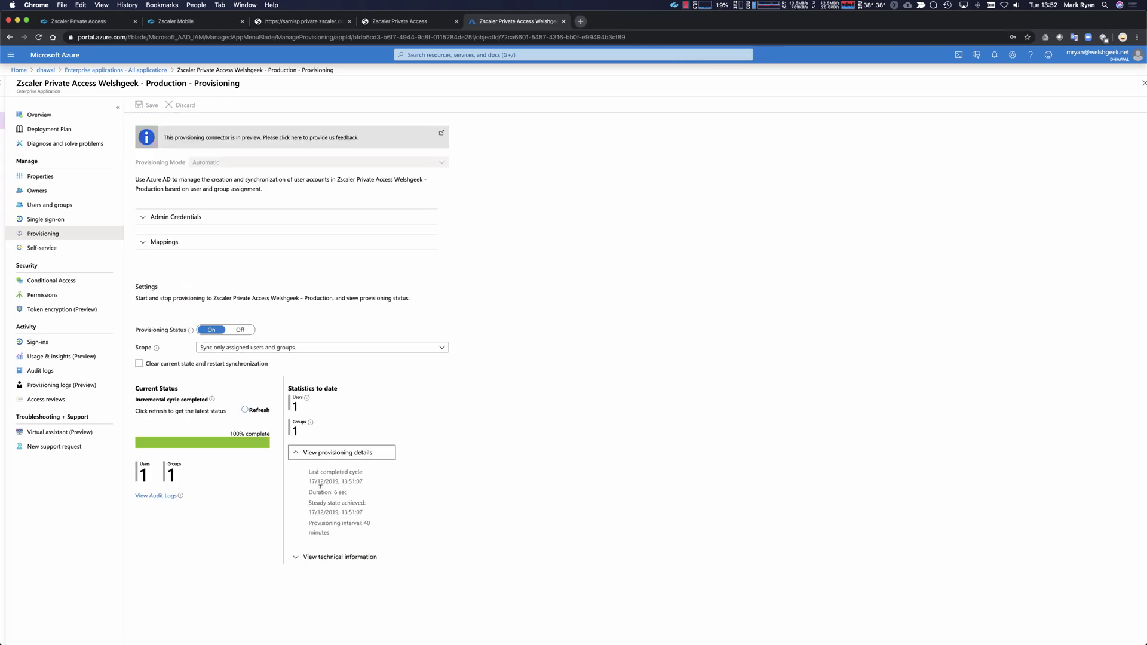
Highlight the 13:51:07 last completed cycle and its synced Users count of 1
left_click_drag(307, 481, 377, 484)
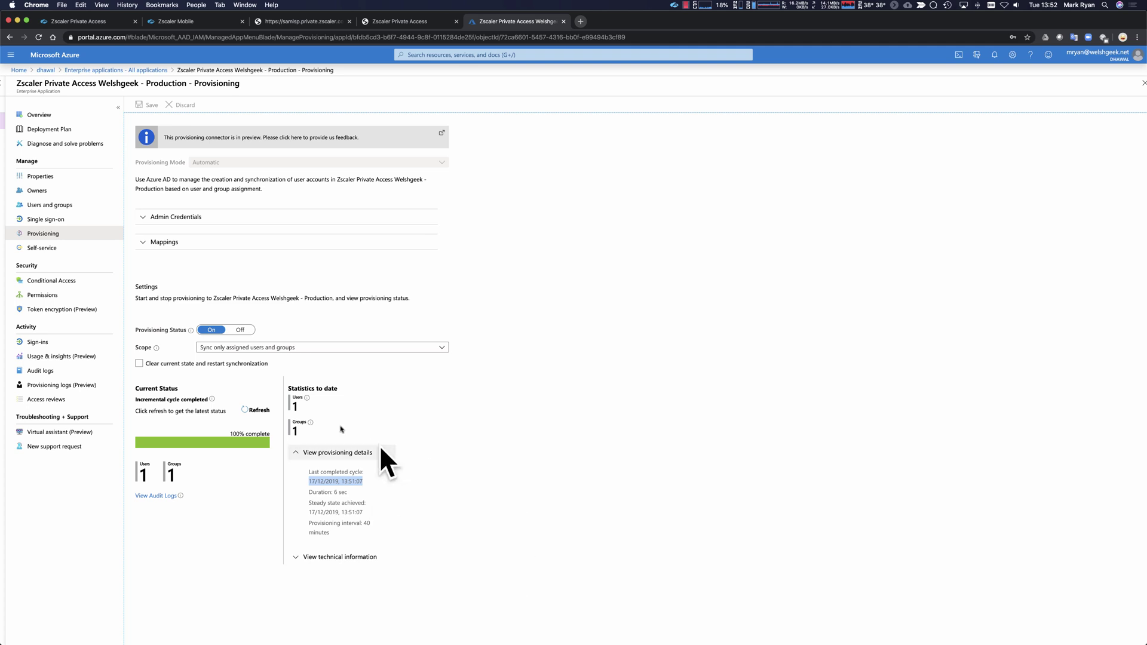
left_click_drag(299, 407, 290, 397)
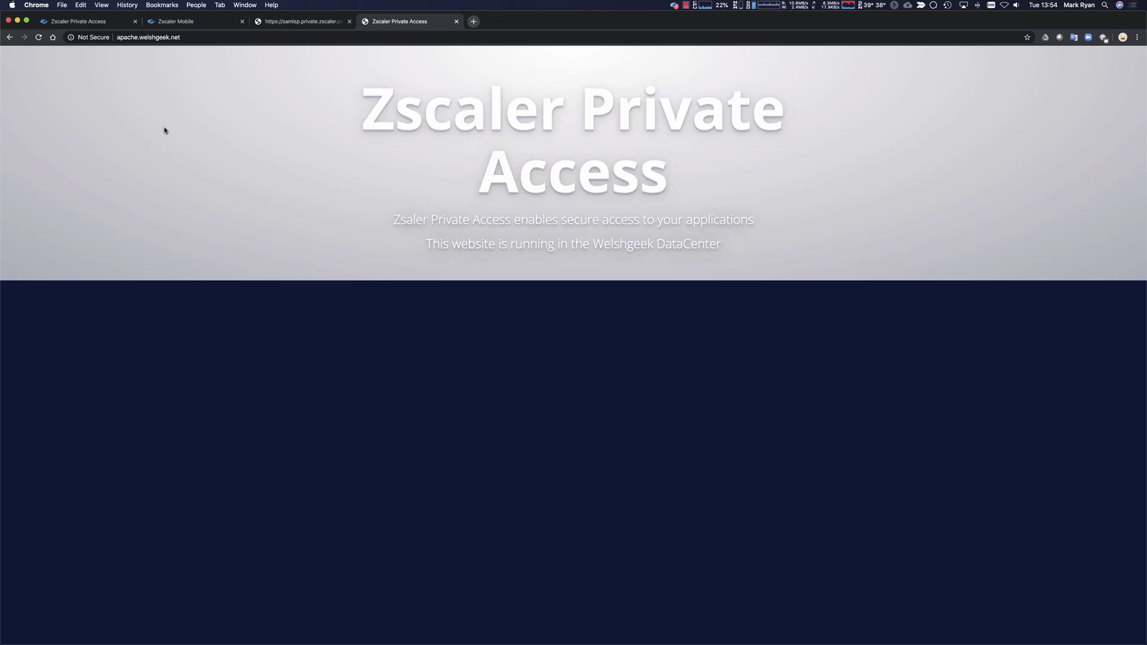
Reload the now-stuck apache page, check the Zscaler client's connection error, then view ZPA SCIM Users
left_click(38, 37)
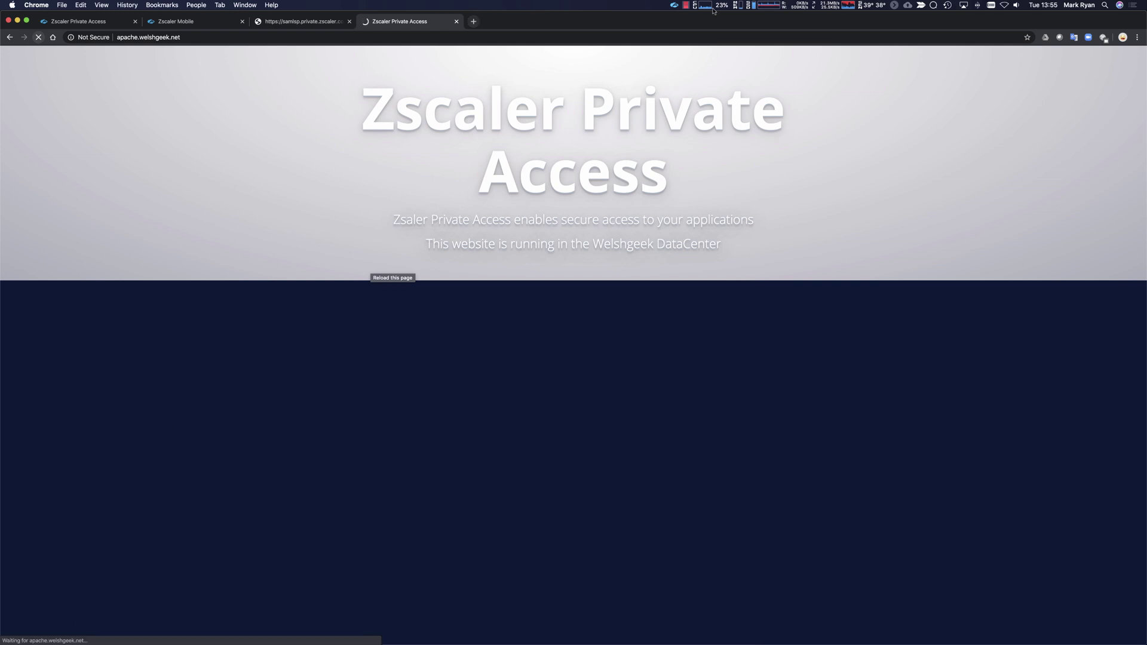
left_click(678, 8)
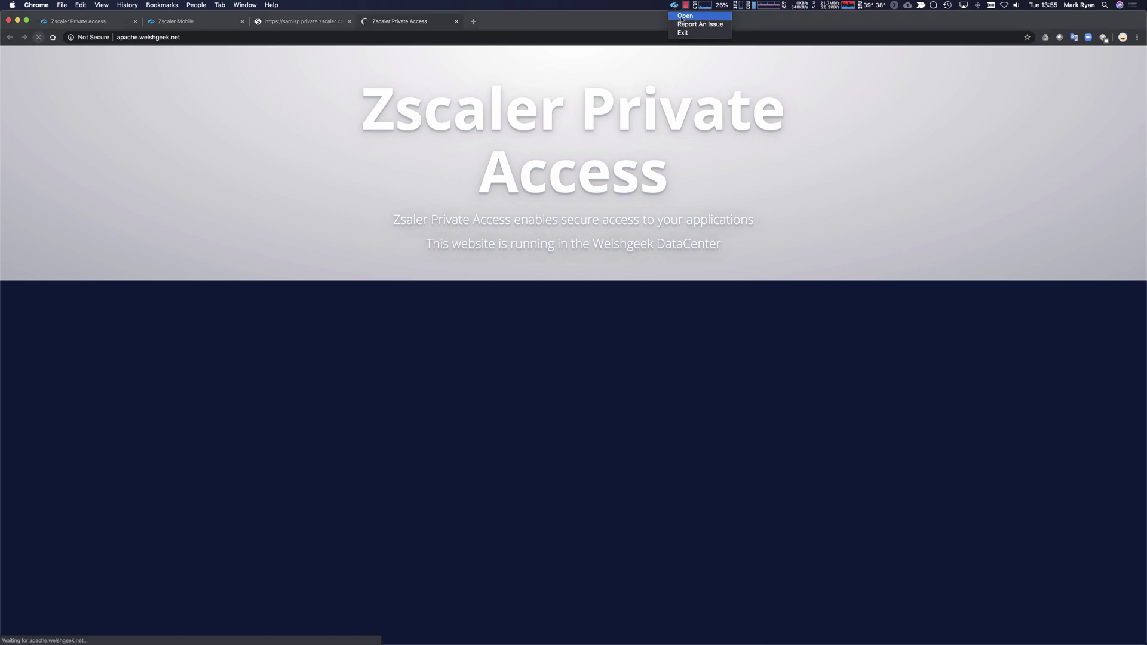
left_click(687, 22)
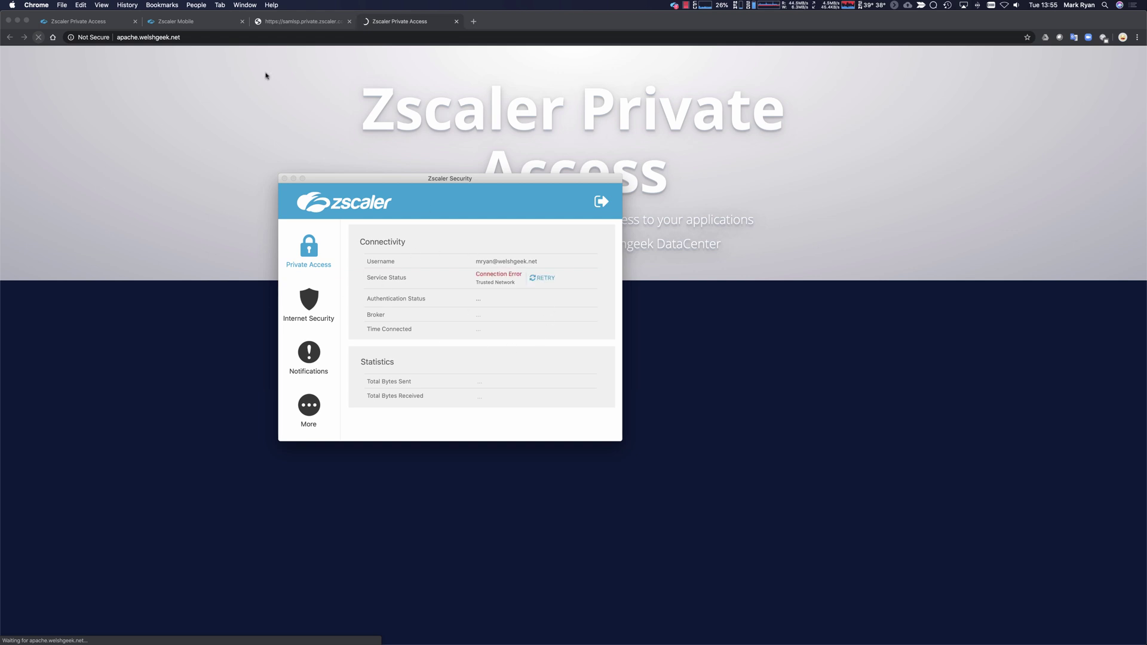
left_click(96, 24)
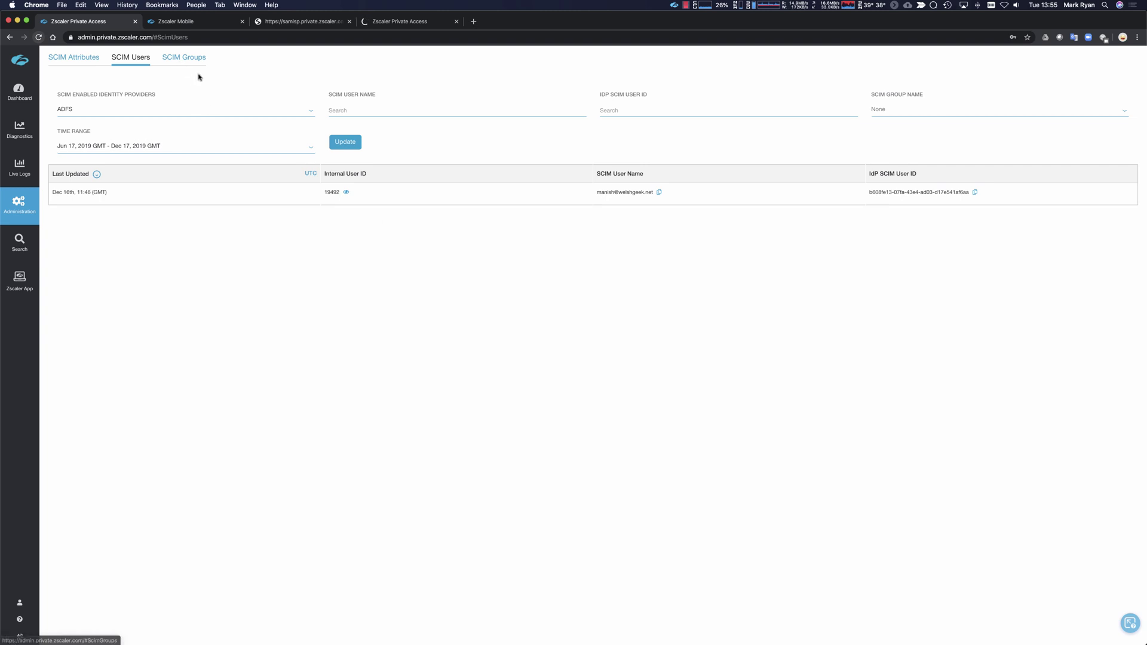
Bring up the Zscaler App status window and watch Private Access go from Connecting to Connection Error
left_click(676, 6)
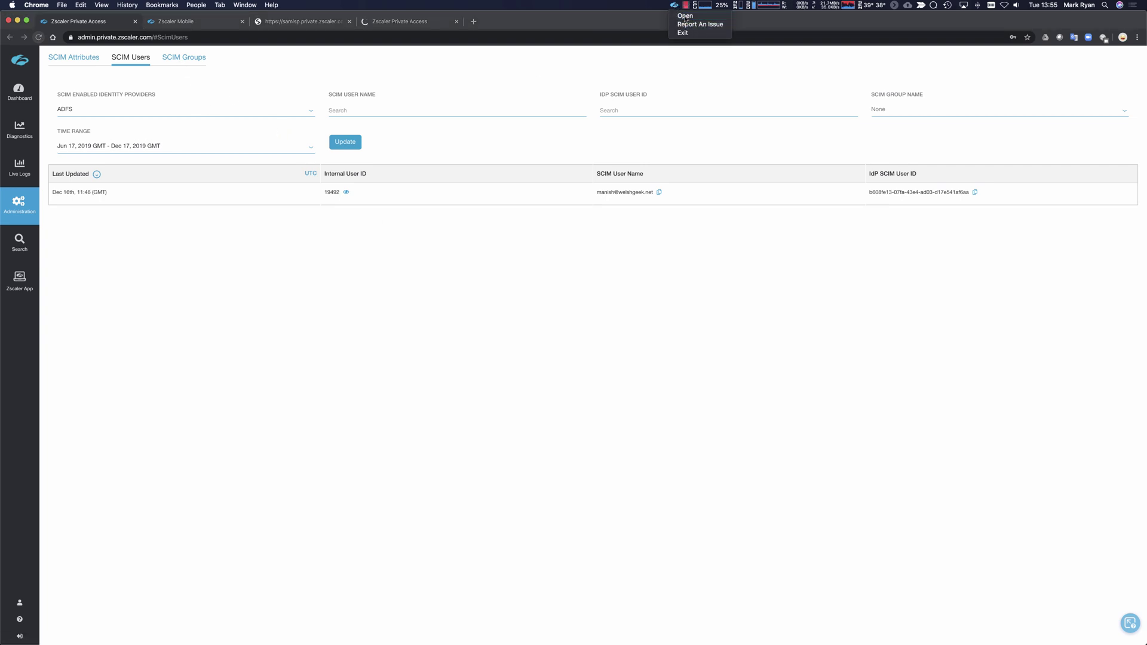
left_click(687, 24)
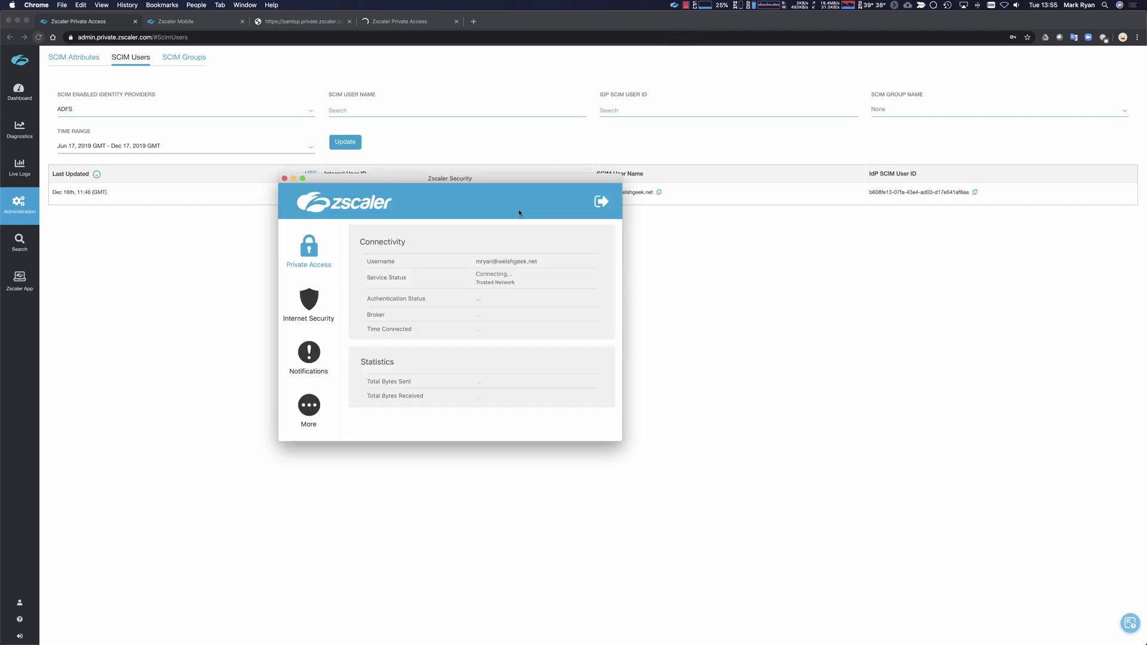